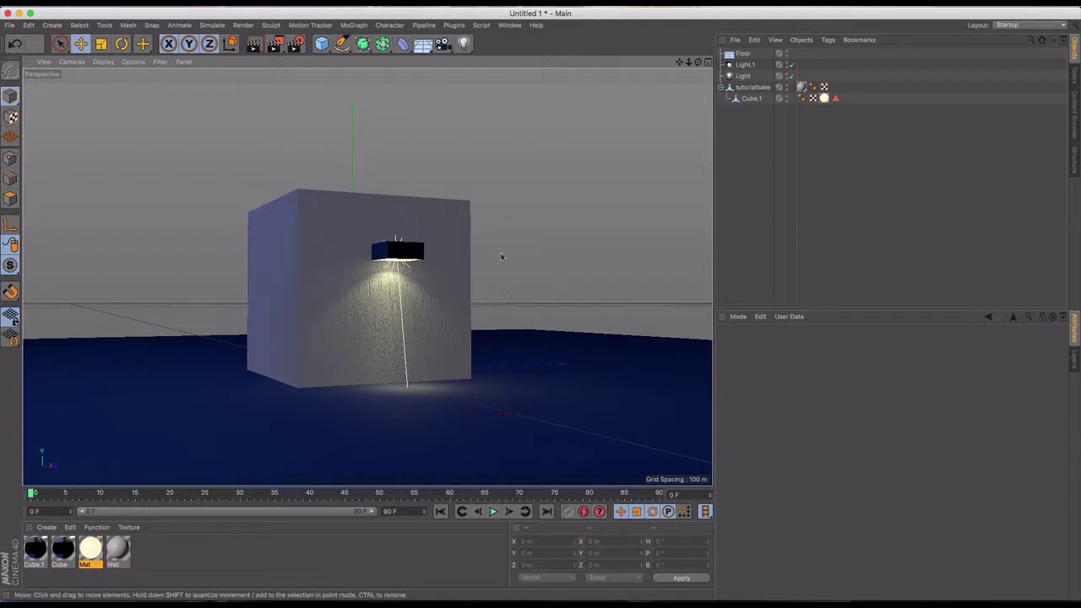
Step: Add a 2 m cube to the new scene and raise it to Y 1.12 m
scroll(487, 265, up, 5)
scroll(437, 283, up, 6)
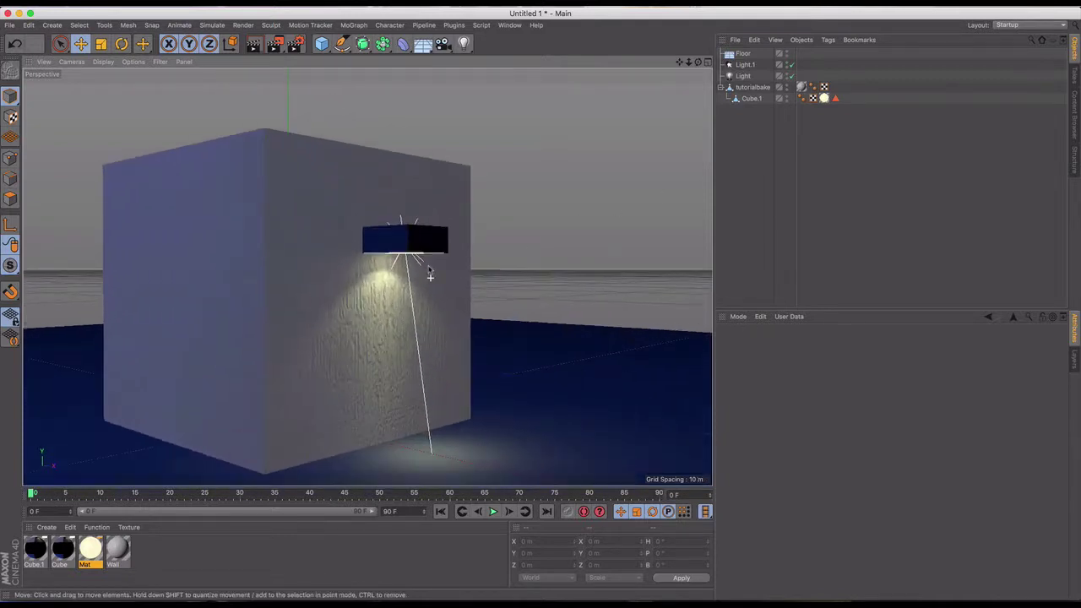
alt+drag(402, 274, 401, 299)
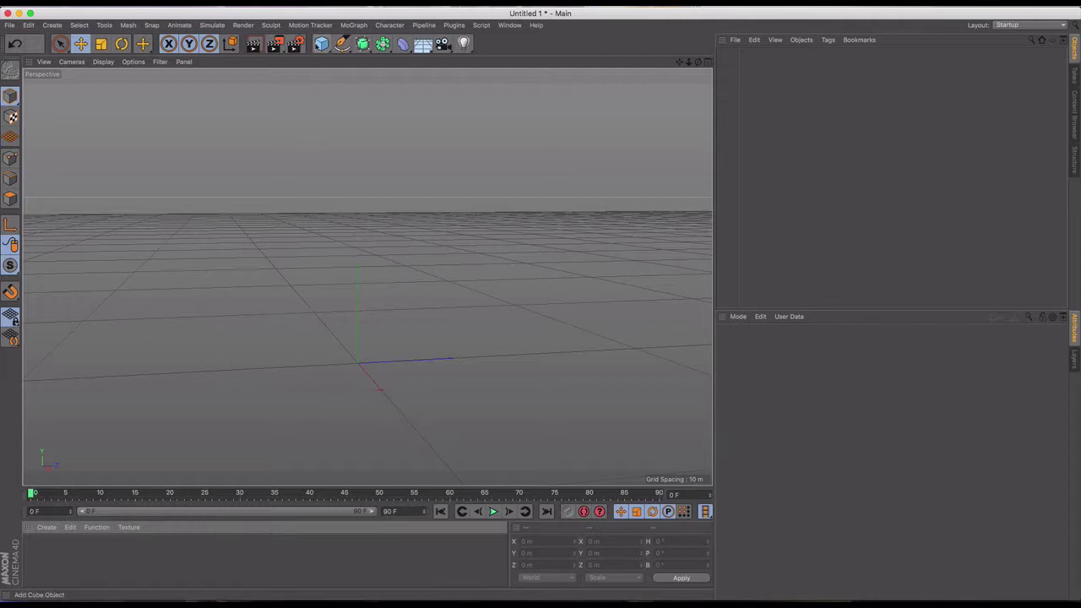
click(321, 43)
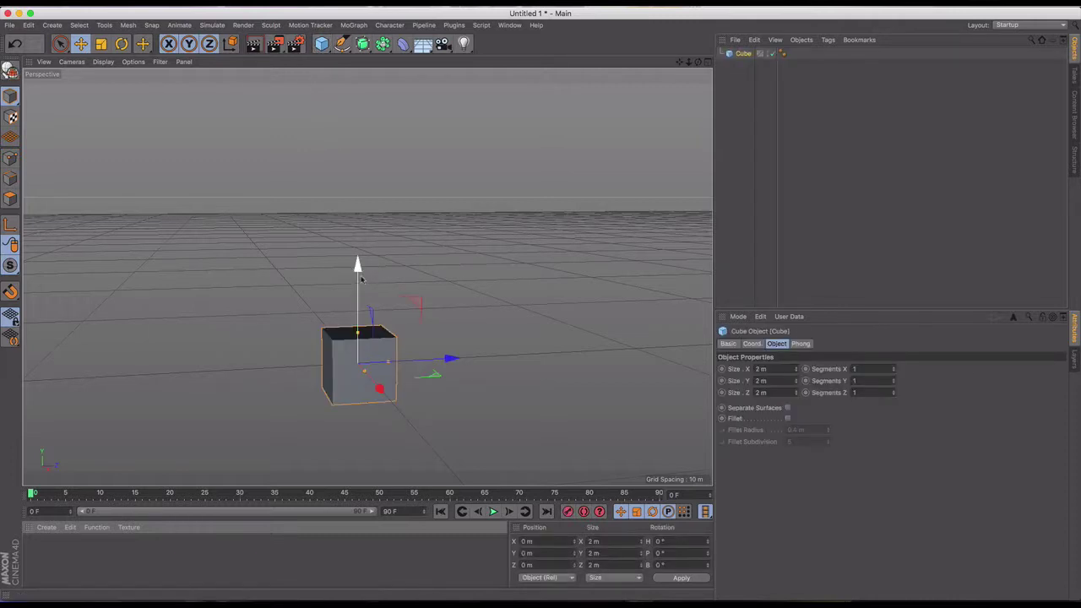
drag(357, 265, 357, 233)
scroll(359, 254, up, 3)
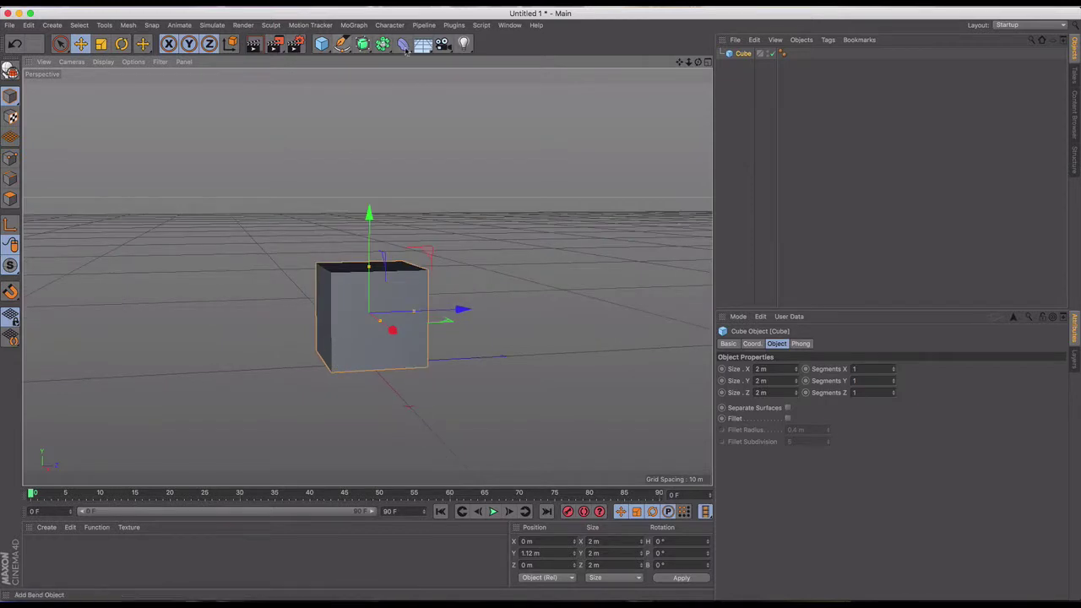
Step: Add a Floor object, lift it slightly, and reselect the cube
click(423, 43)
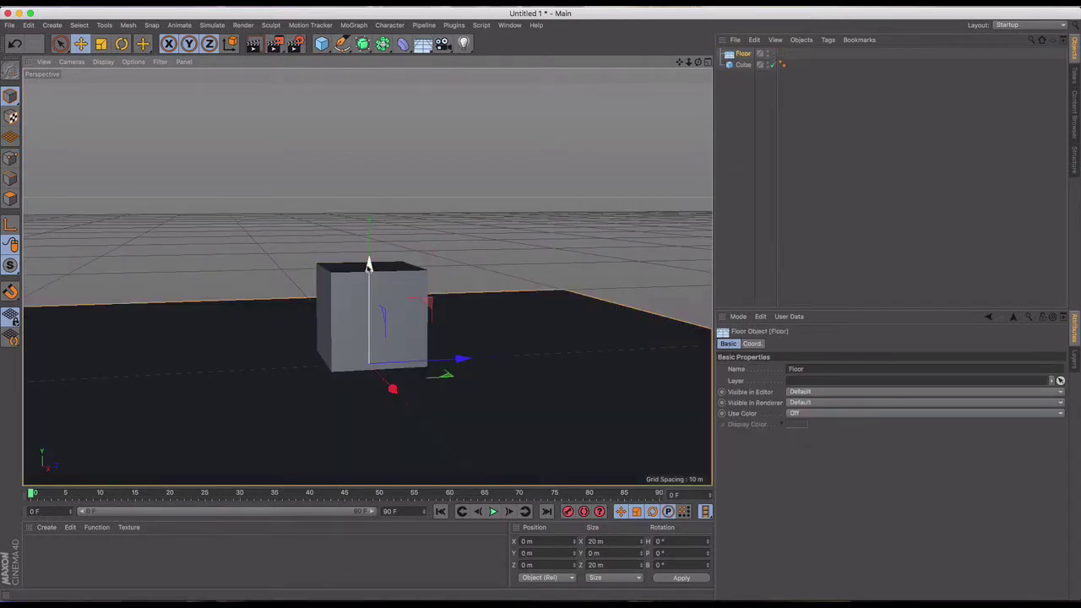
drag(368, 265, 368, 261)
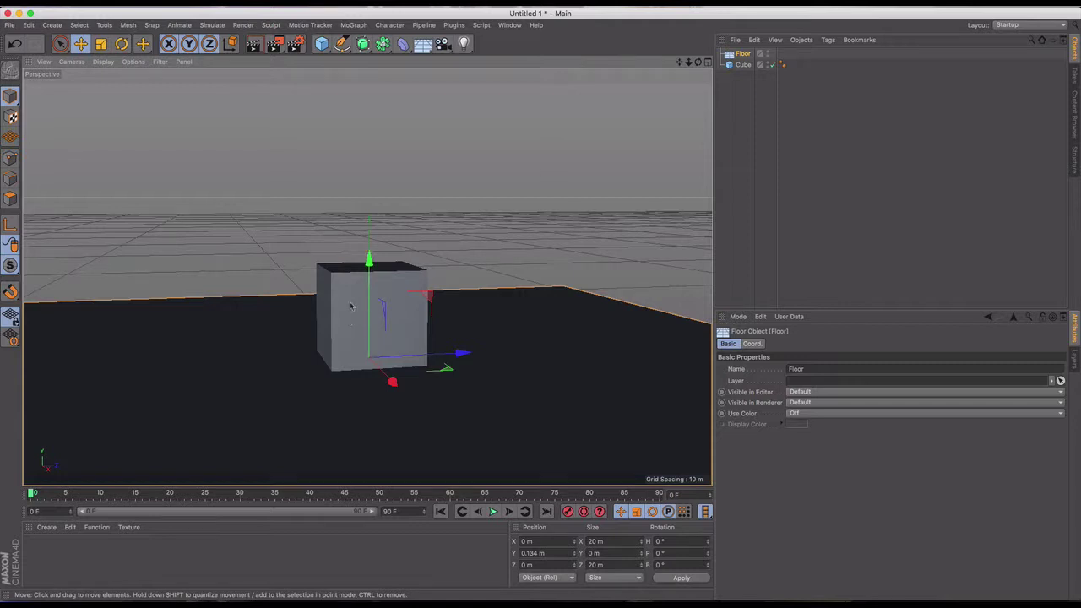
click(738, 85)
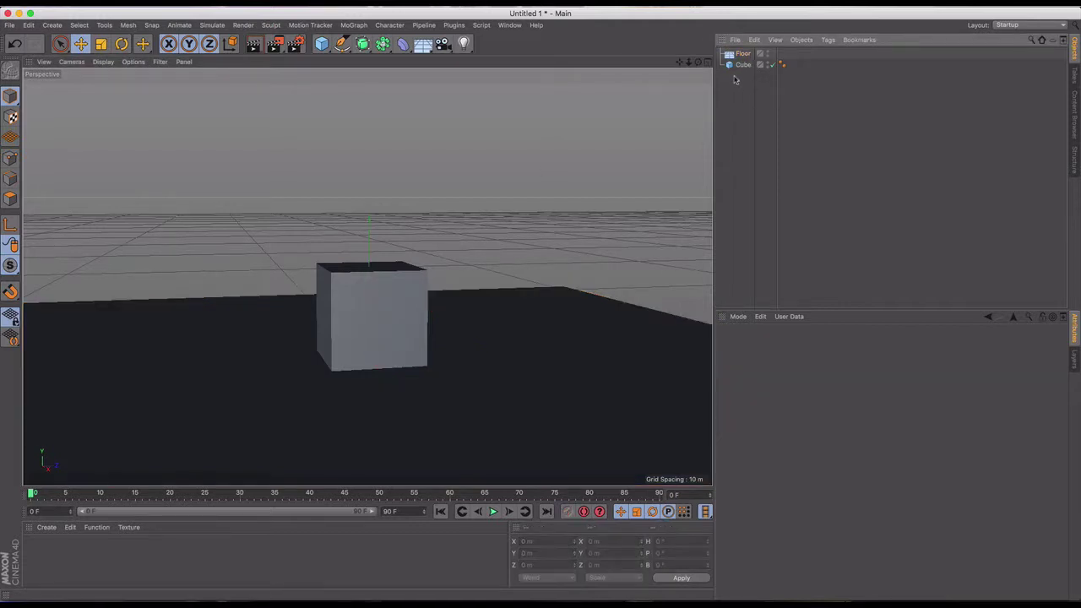
click(738, 65)
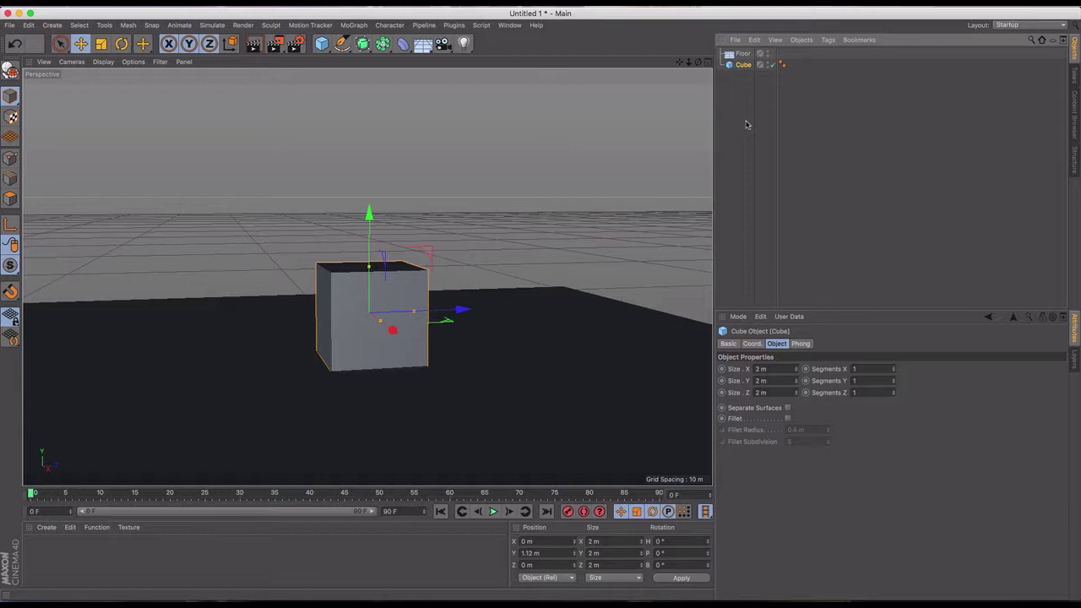
Step: Drag the Wall material from Presets > Pixldg_Mats > Walls onto the cube
click(1075, 111)
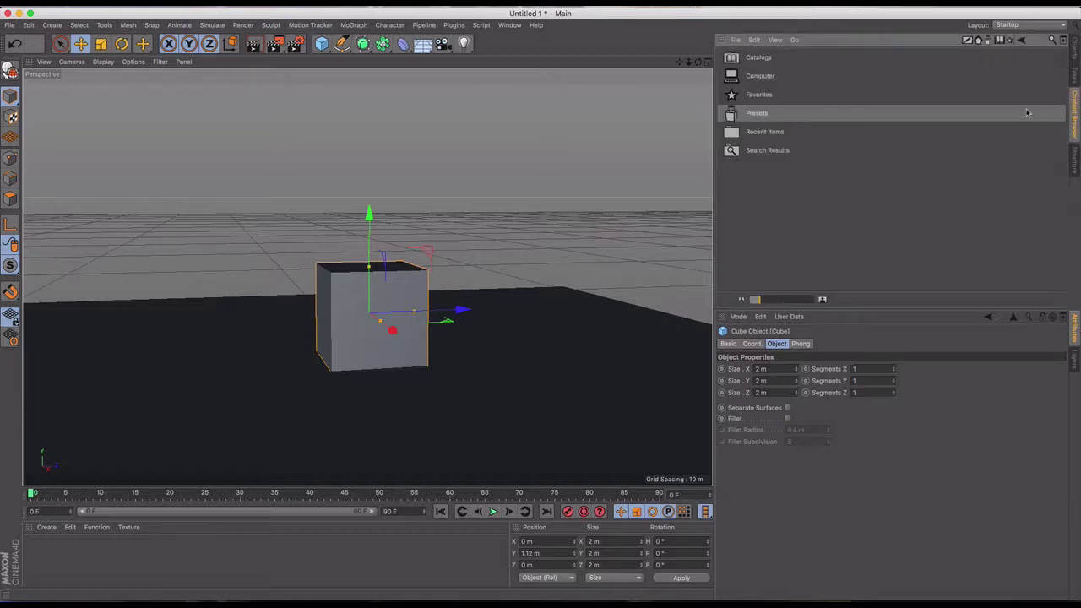
double_click(736, 117)
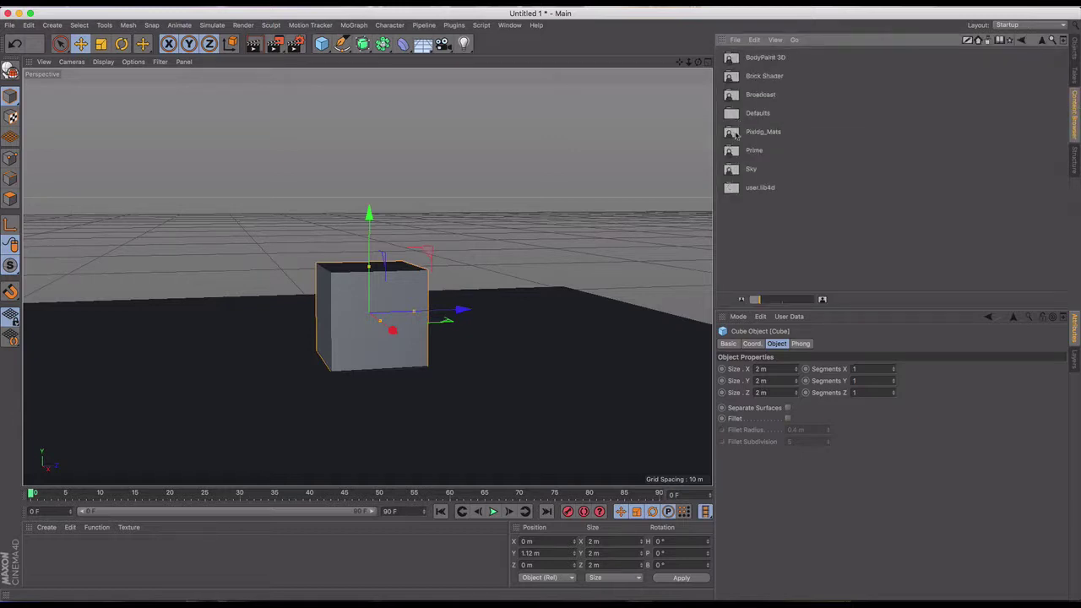
double_click(735, 134)
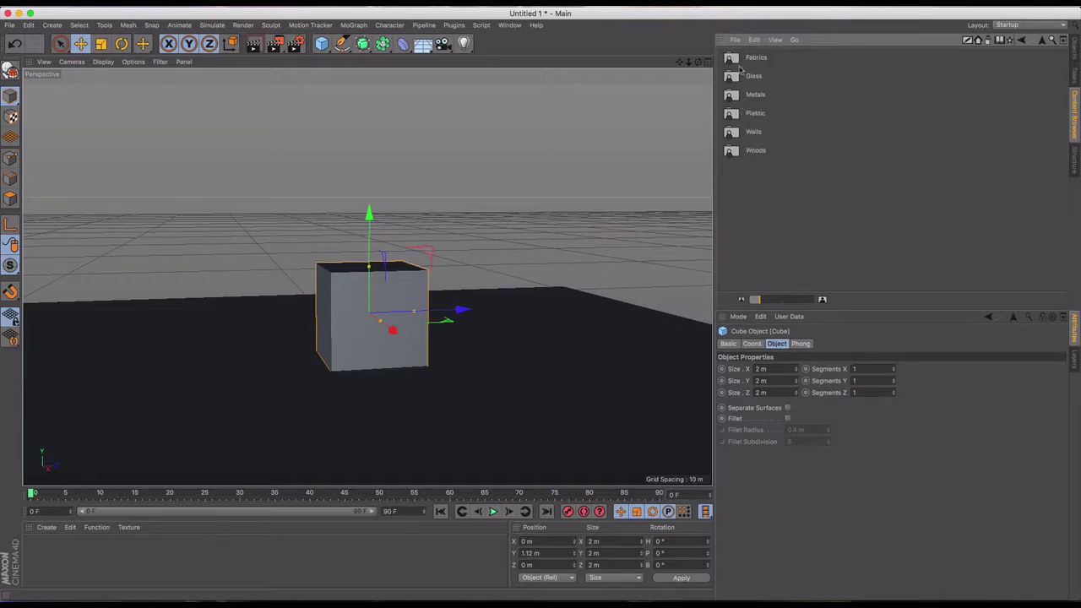
double_click(732, 132)
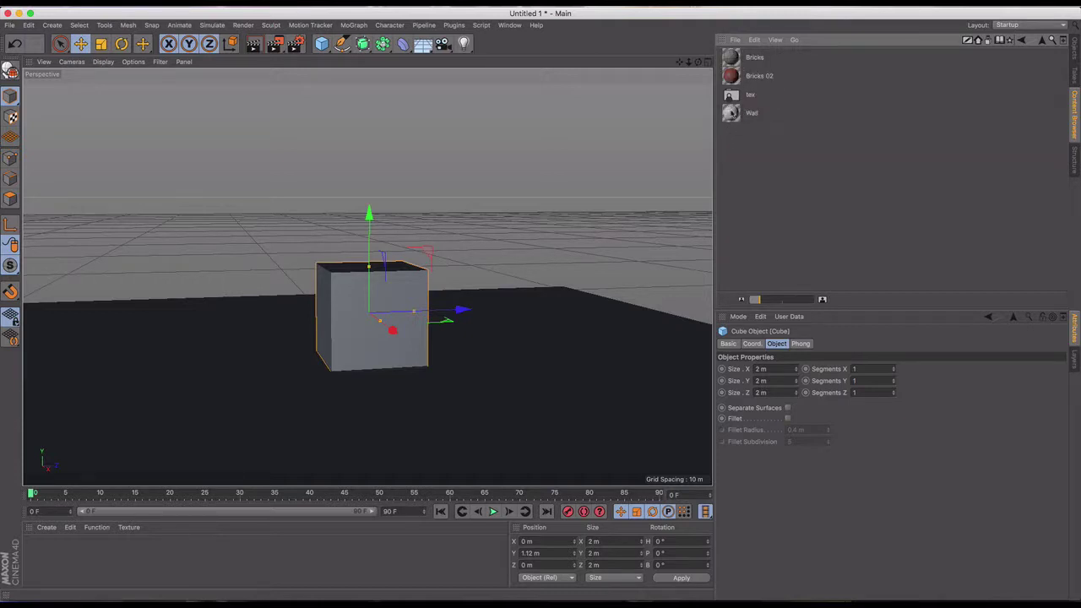
double_click(731, 112)
drag(731, 112, 351, 337)
Step: Render a viewport preview of the stucco-textured cube and select it
scroll(361, 324, up, 2)
scroll(361, 323, up, 3)
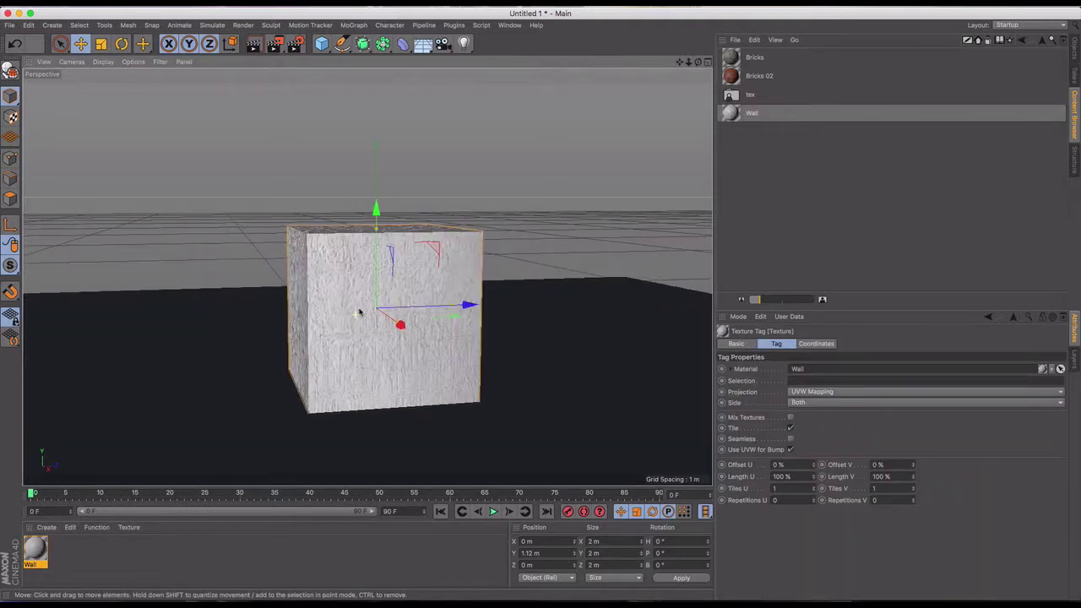
click(253, 44)
click(354, 264)
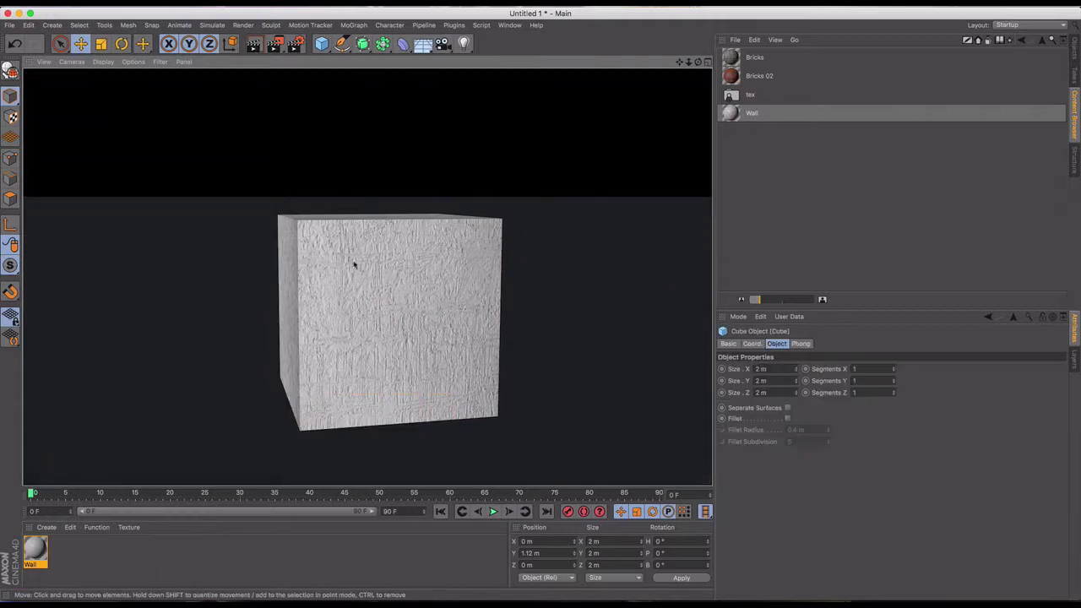
Step: Add an omni light and raise it to about 4.061 m above the cube
click(1075, 50)
click(742, 103)
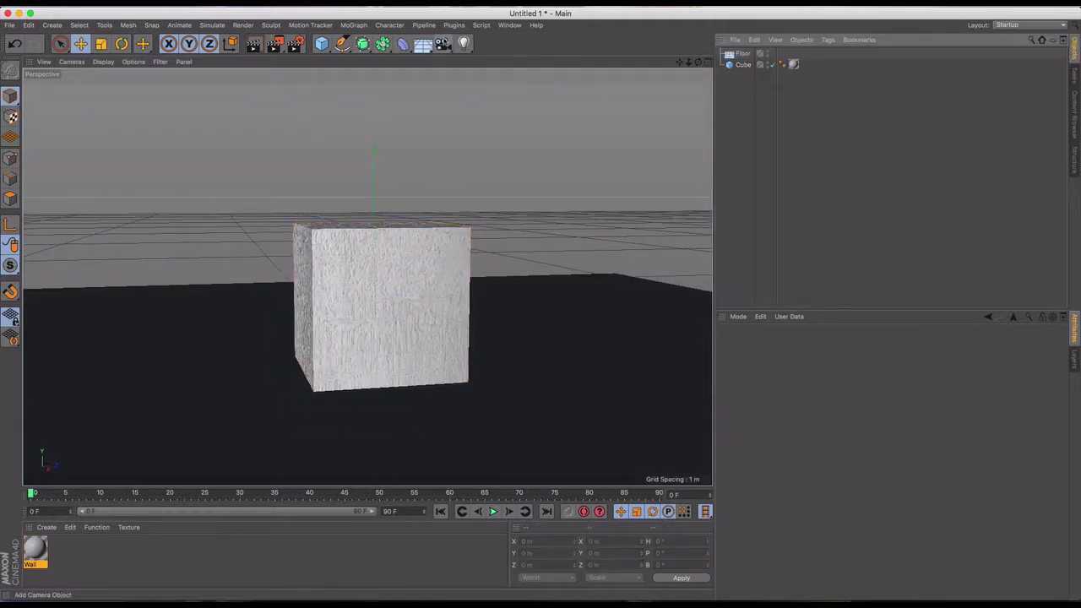
click(464, 43)
click(504, 59)
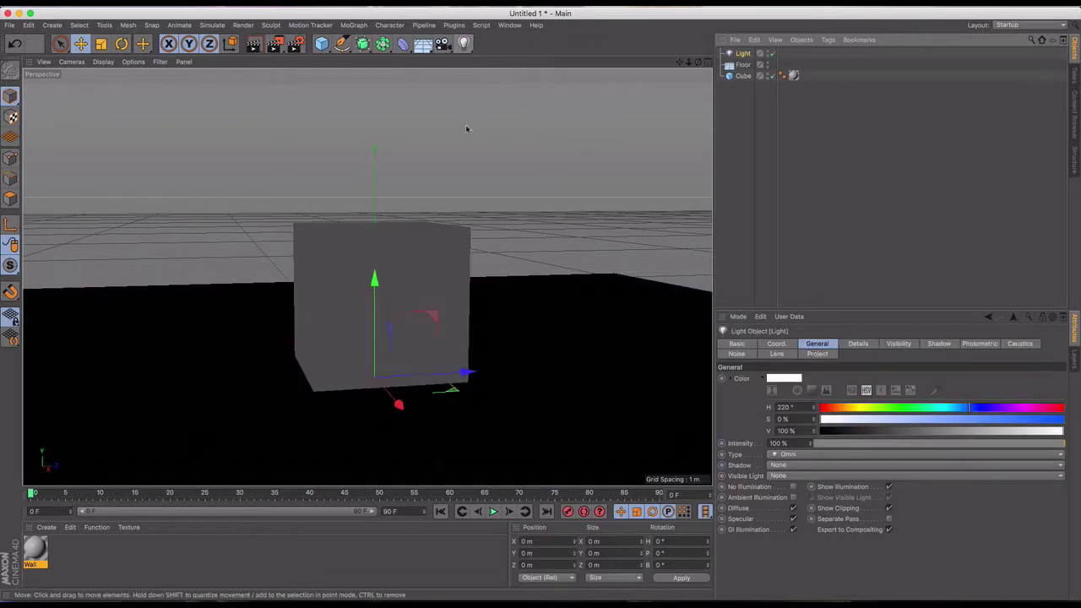
drag(374, 278, 374, 59)
drag(374, 105, 420, 77)
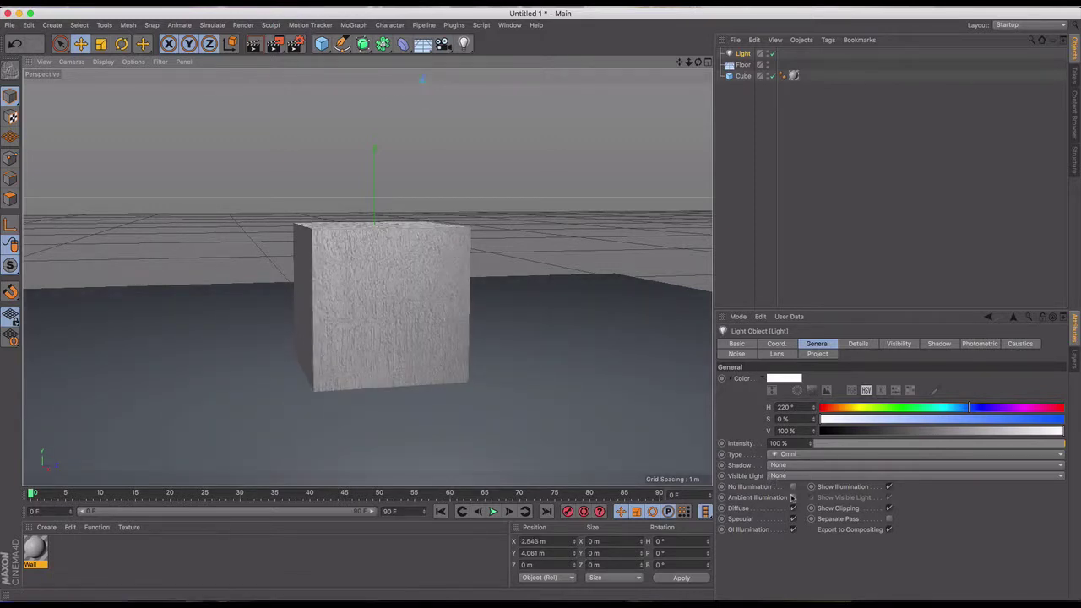
Step: Tint the light pale yellow (H 58°, S 15%) with Shadow Maps (Soft) shadows
click(859, 409)
click(856, 419)
click(940, 344)
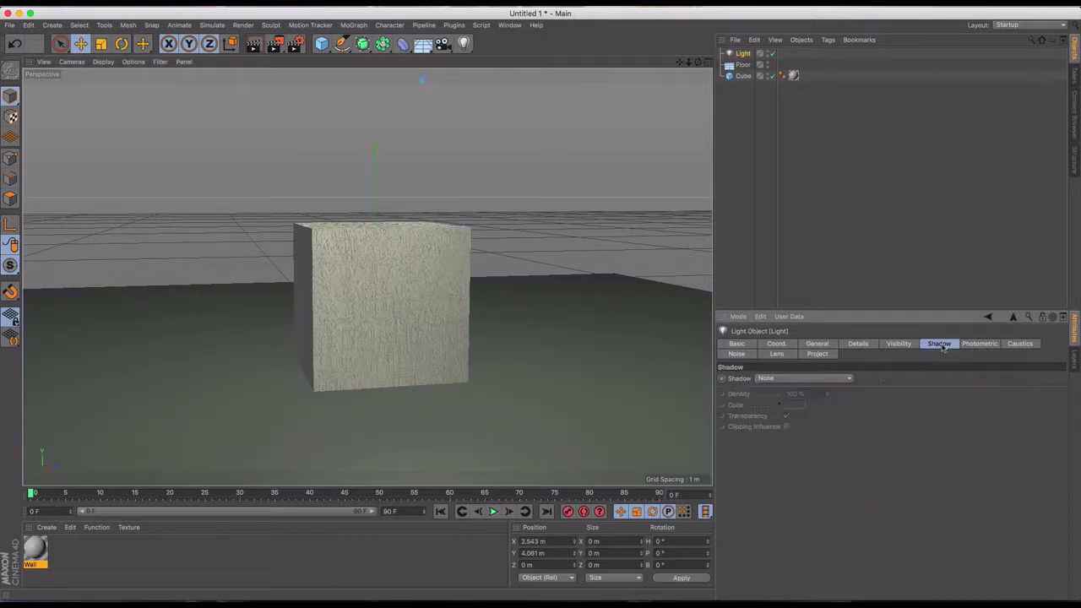
click(818, 380)
click(807, 390)
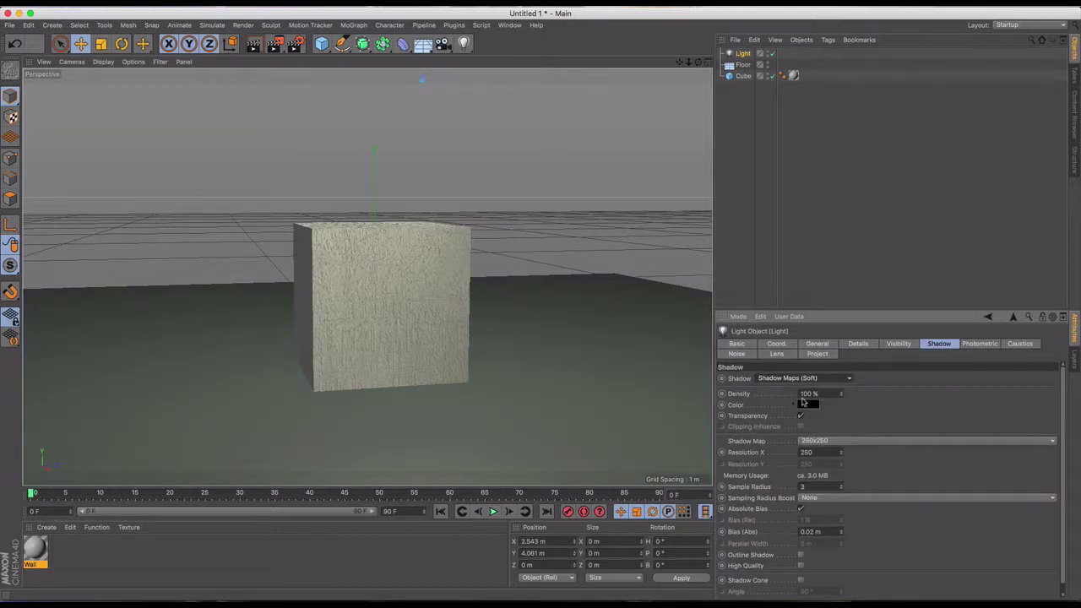
click(815, 345)
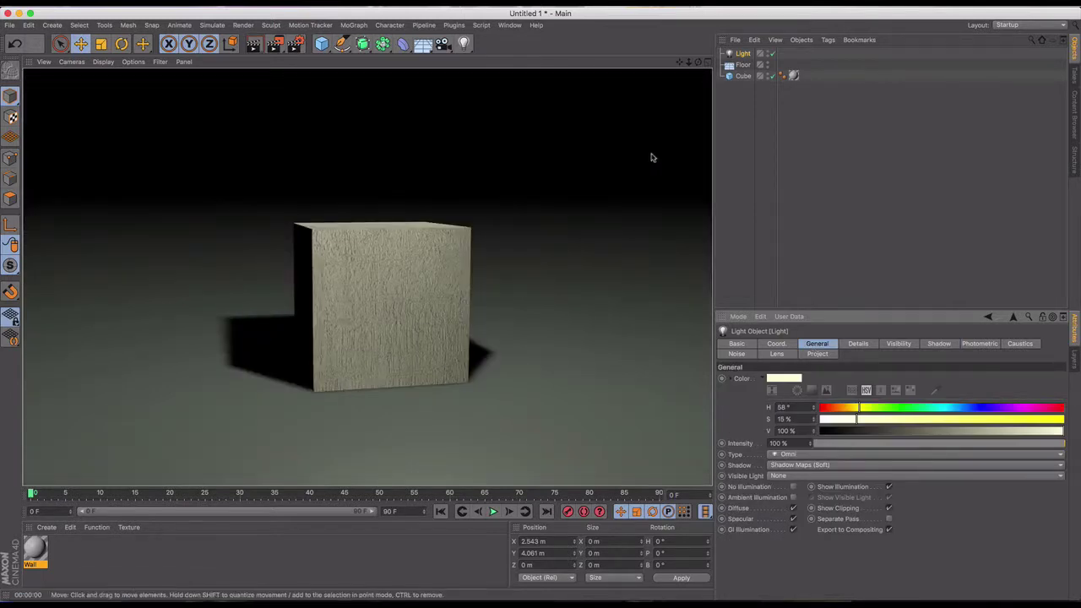
click(743, 160)
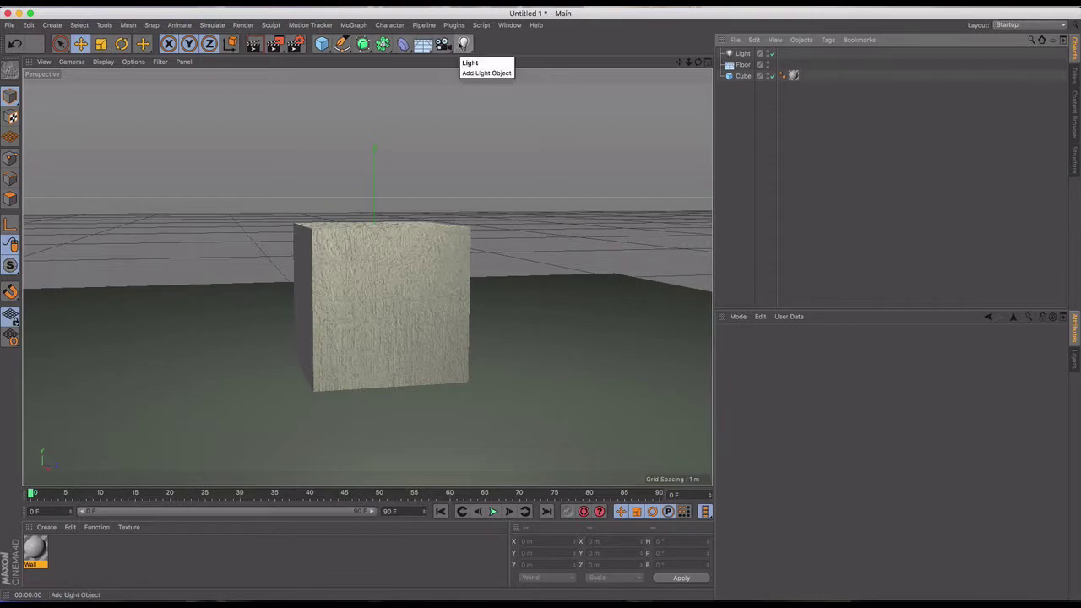
Step: Browse the all3dfree IES wall light download page in Chrome, checking the materials pack tab
click(166, 588)
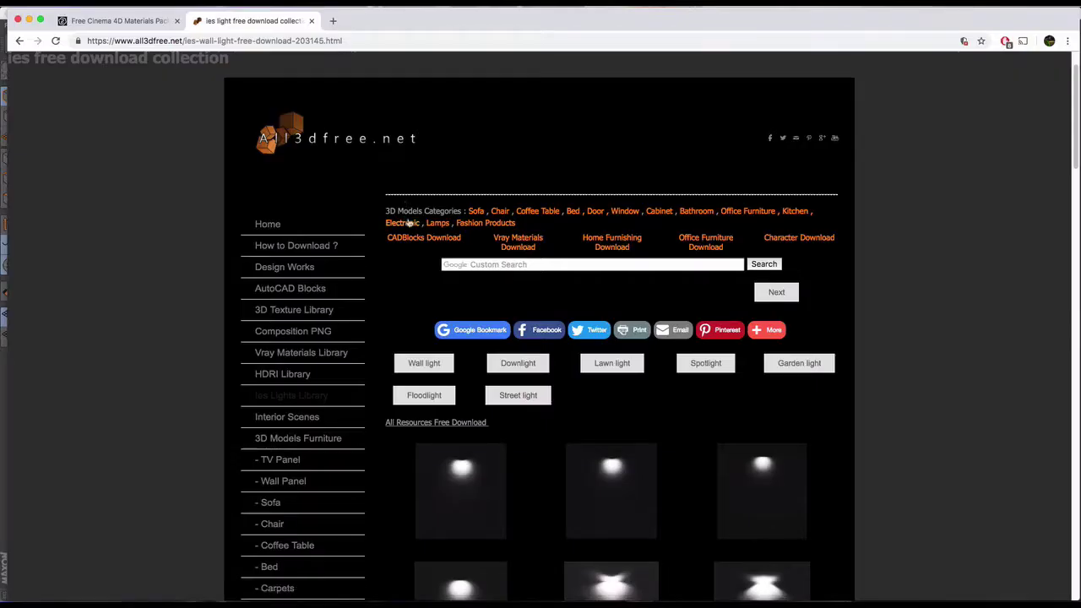
scroll(409, 222, down, 3)
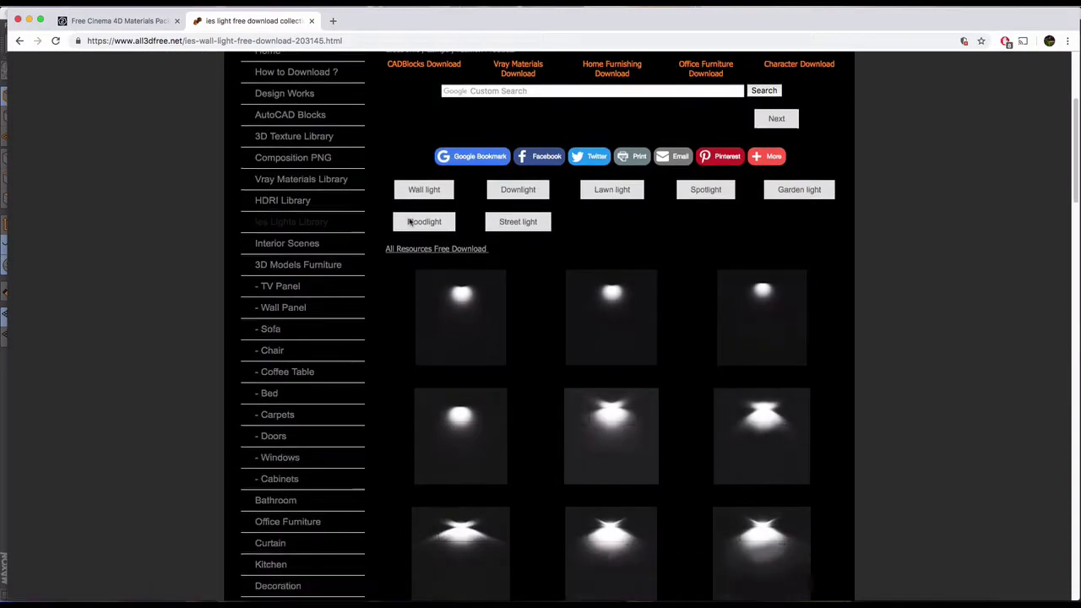
scroll(472, 336, up, 5)
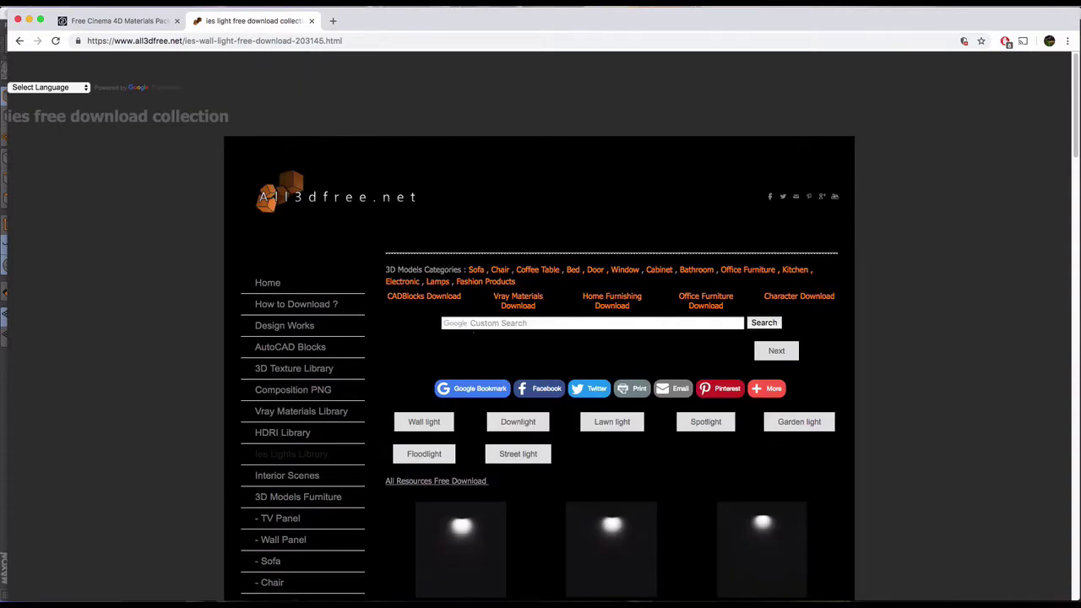
click(131, 23)
click(253, 21)
Step: Add a second light, Light.1, of type IES loaded from the 5.ies profile
click(372, 587)
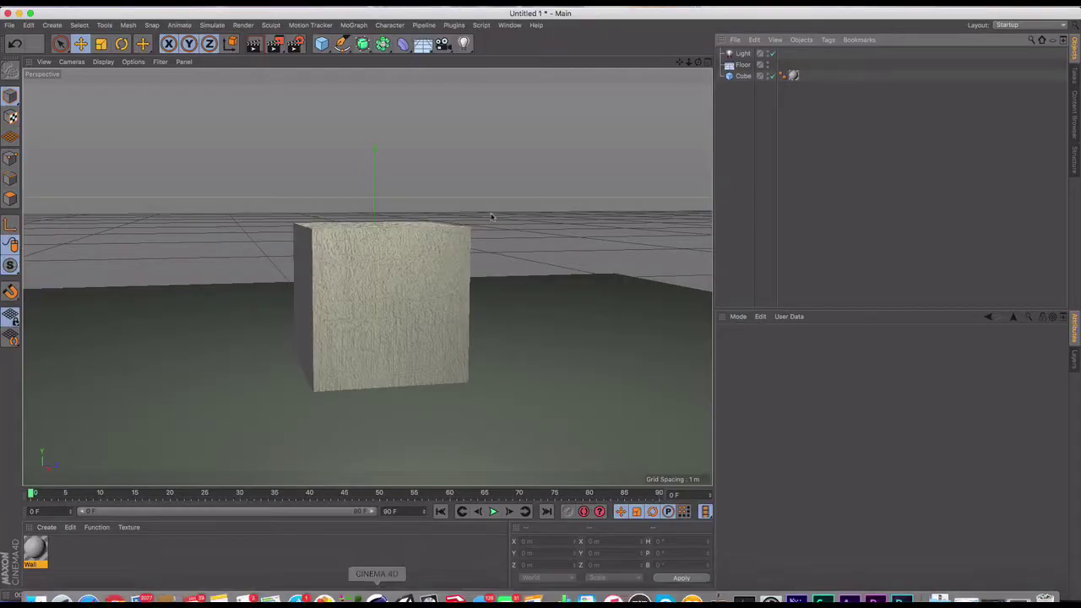
drag(463, 43, 503, 100)
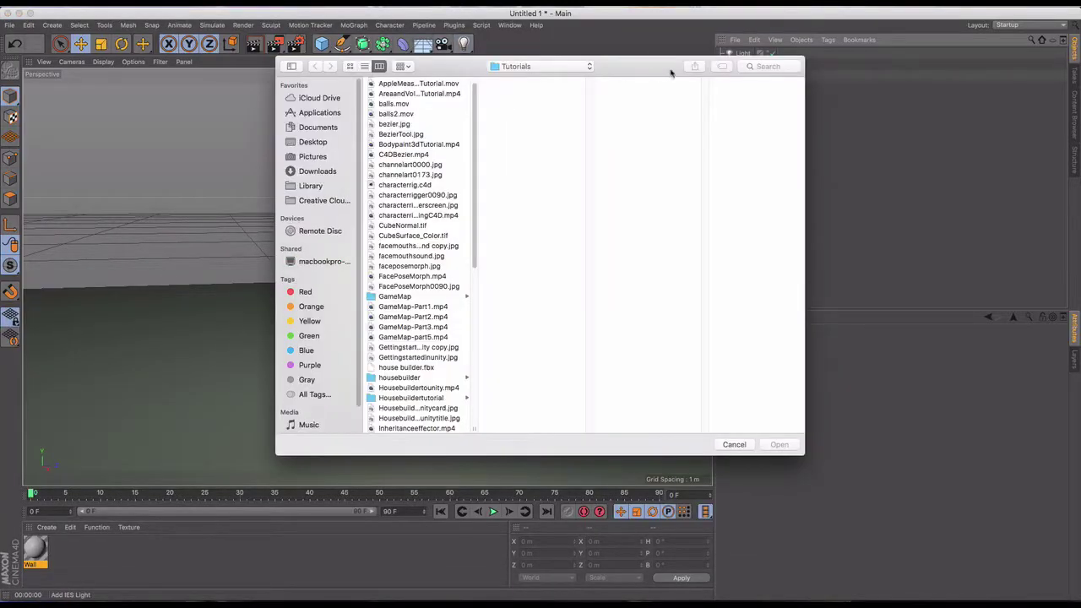
click(763, 67)
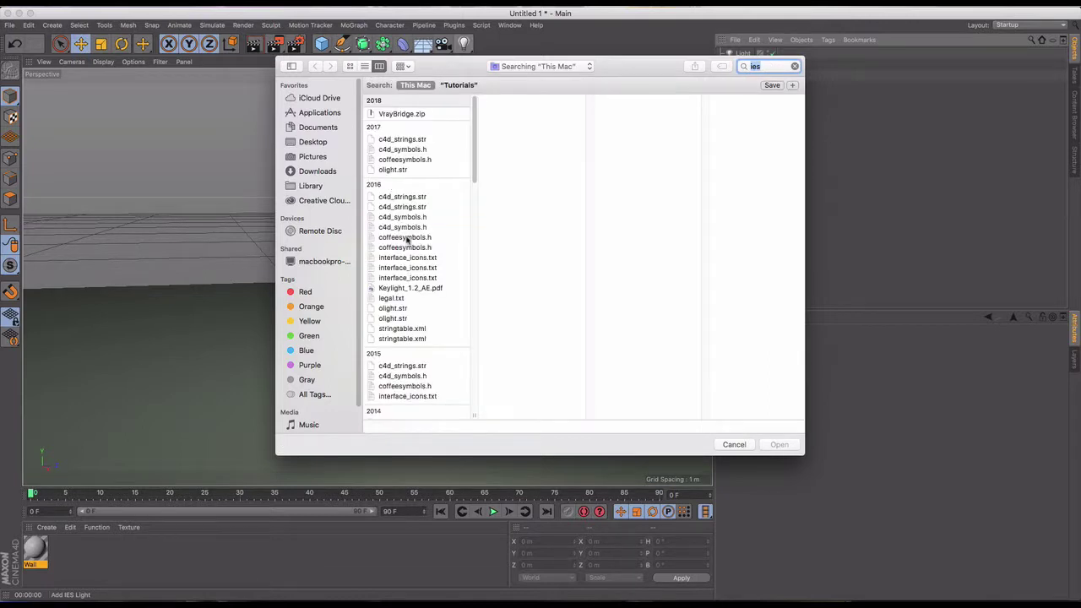
scroll(405, 240, down, 10)
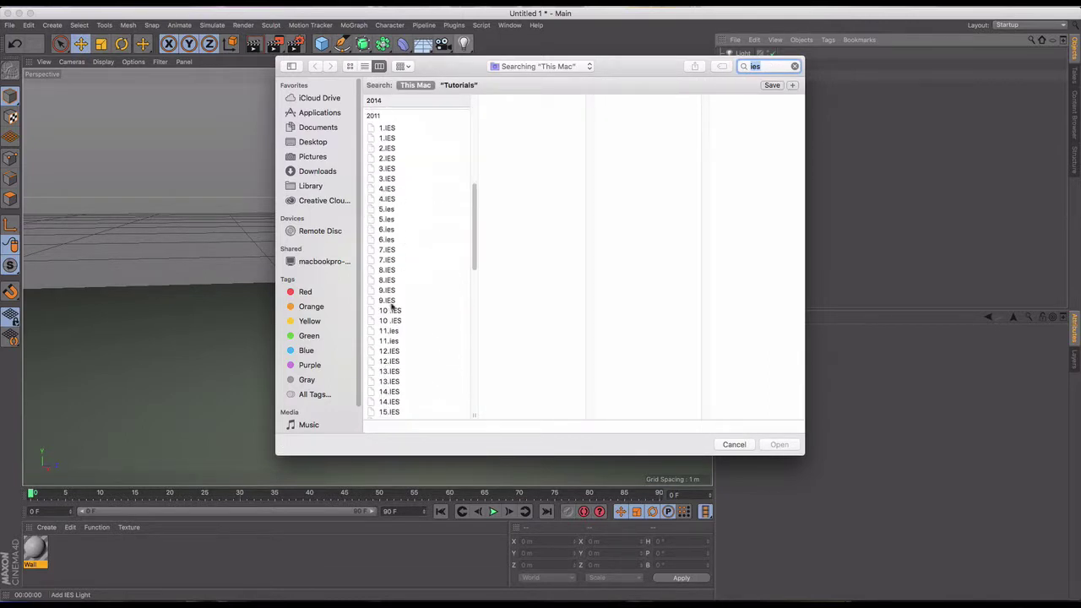
click(392, 209)
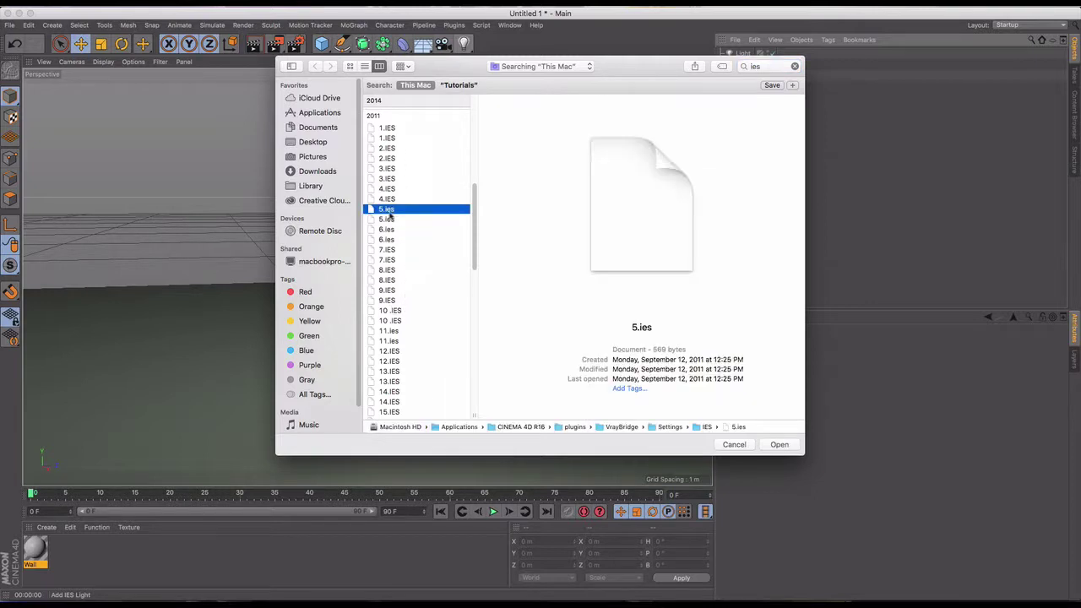
click(780, 445)
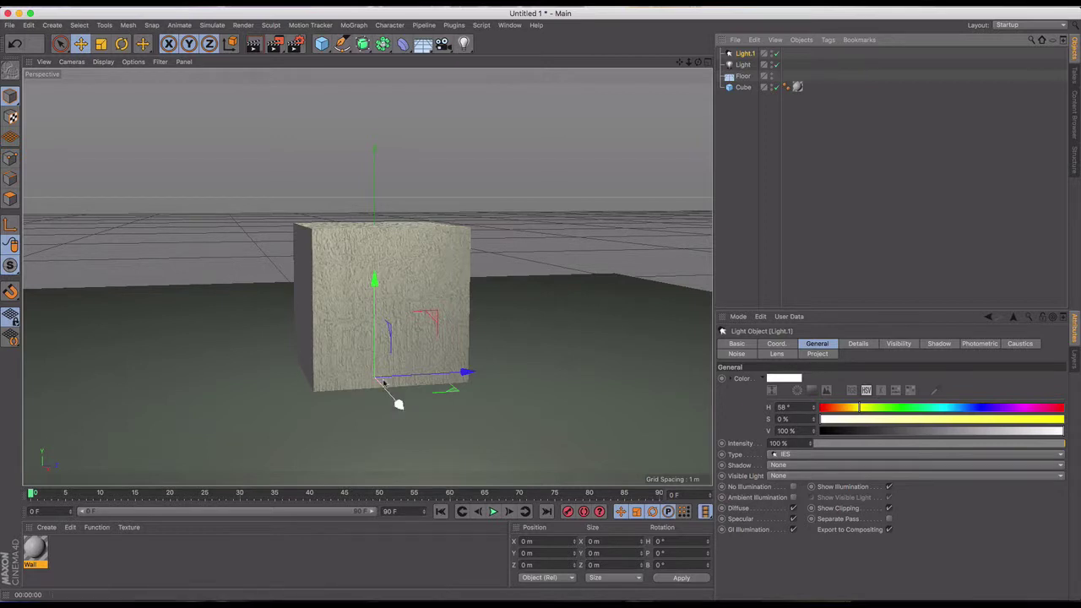
Step: Place Light.1 against the cube's right face (X ~1.08 m, Y 1.635 m), tilted downward
drag(398, 404, 419, 428)
drag(391, 300, 393, 177)
key(r)
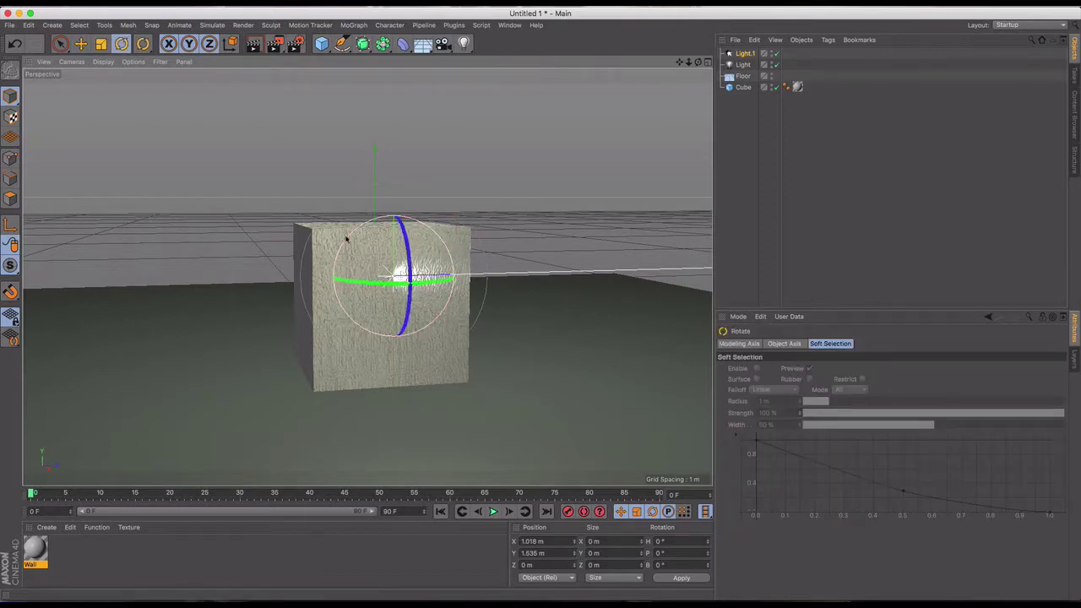
drag(347, 238, 393, 329)
key(e)
drag(458, 285, 458, 286)
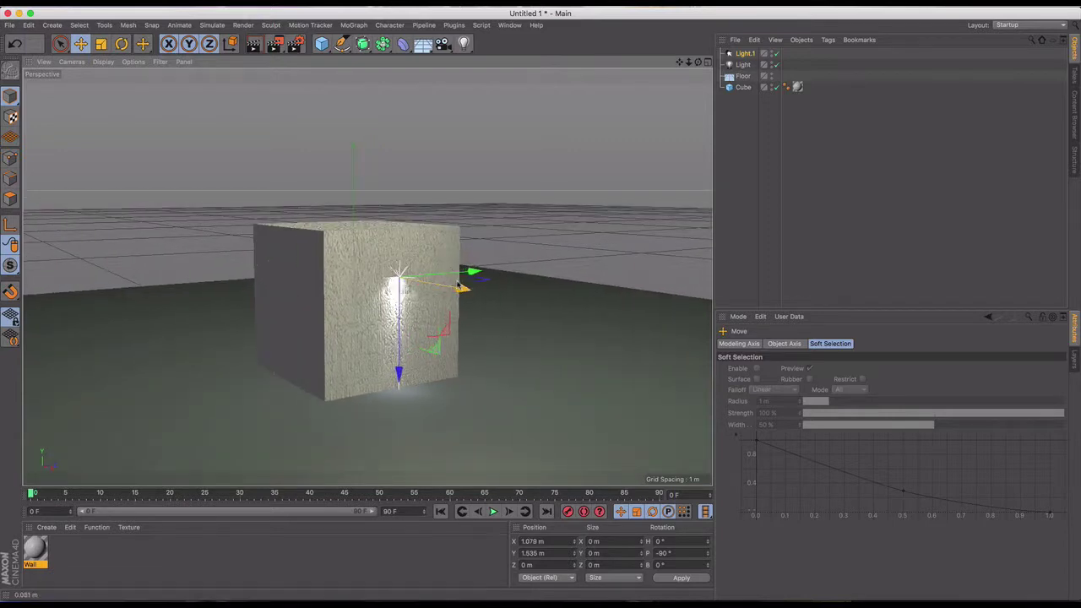
key(r)
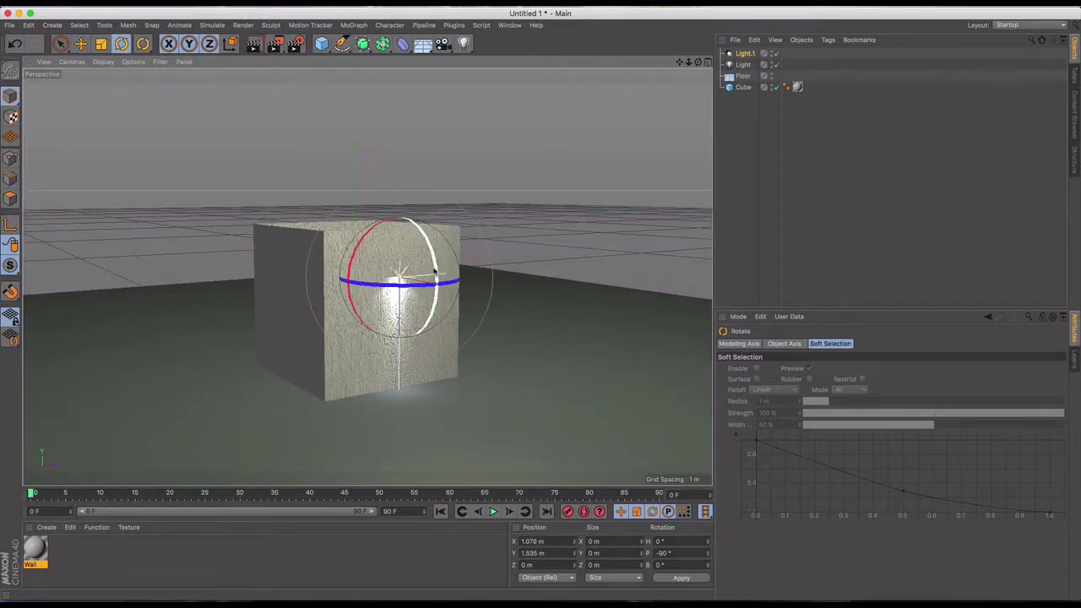
drag(434, 267, 429, 252)
Step: Deselect everything and run a Cmd+R test render of the lit cube
click(526, 304)
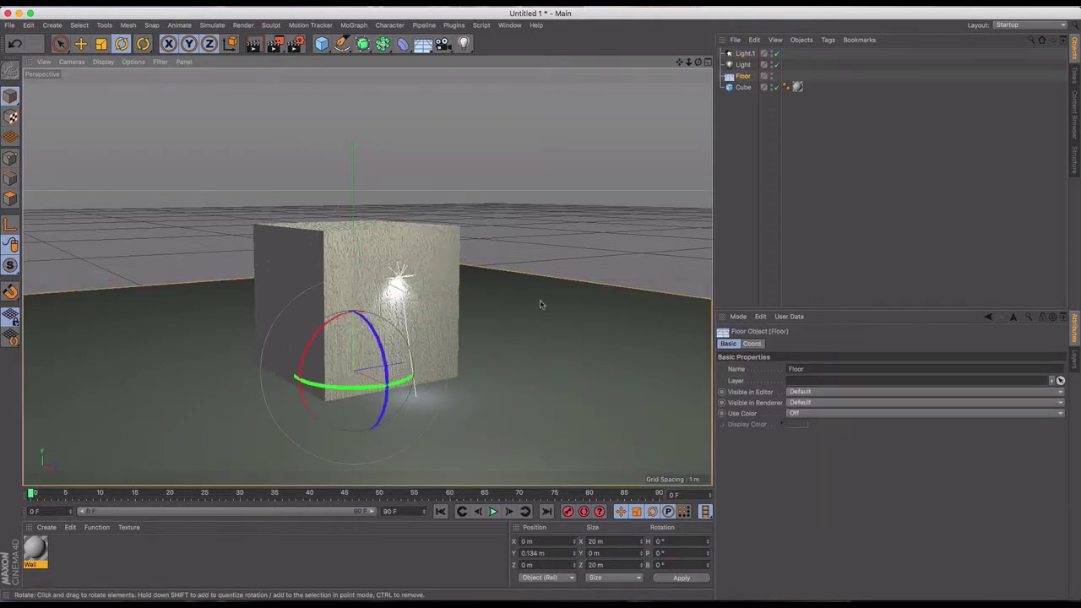
click(725, 192)
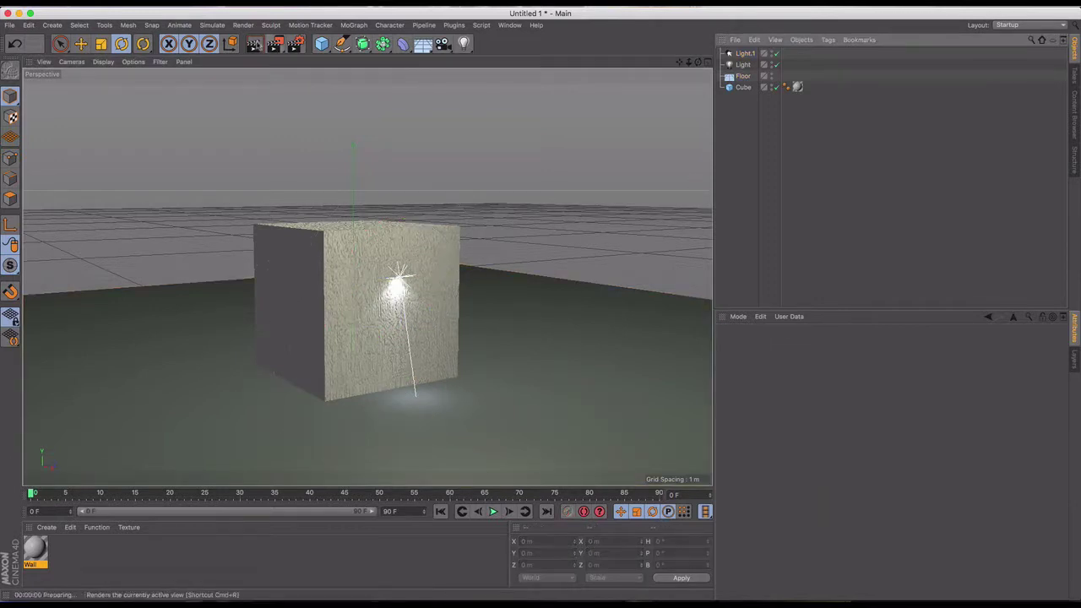
key(super+r)
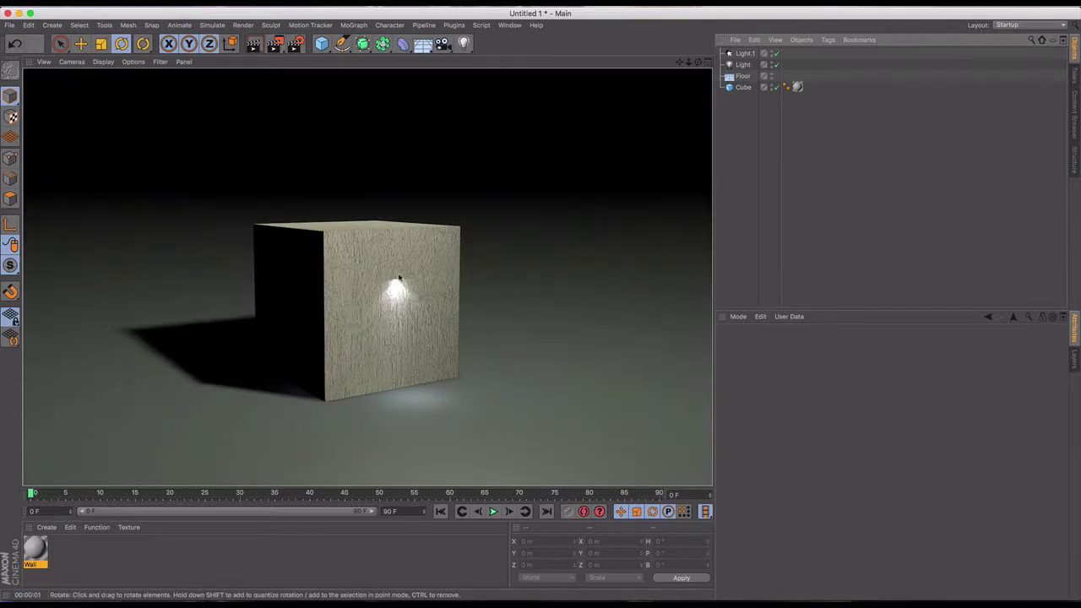
click(742, 180)
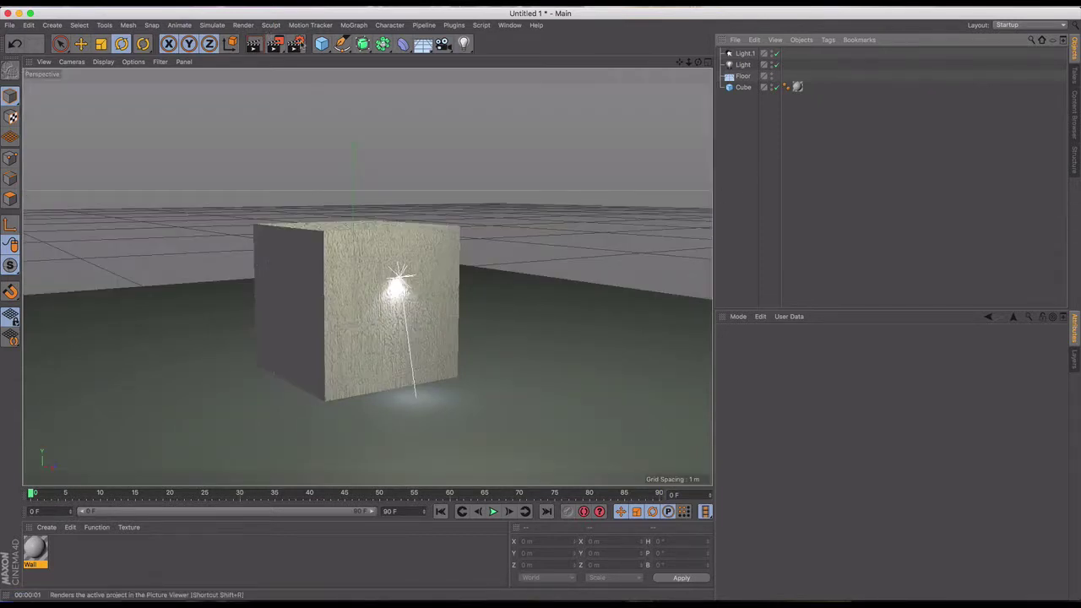
Step: Add a second cube, Cube.1, and scale it down to 0.496 m
drag(321, 44, 346, 56)
key(e)
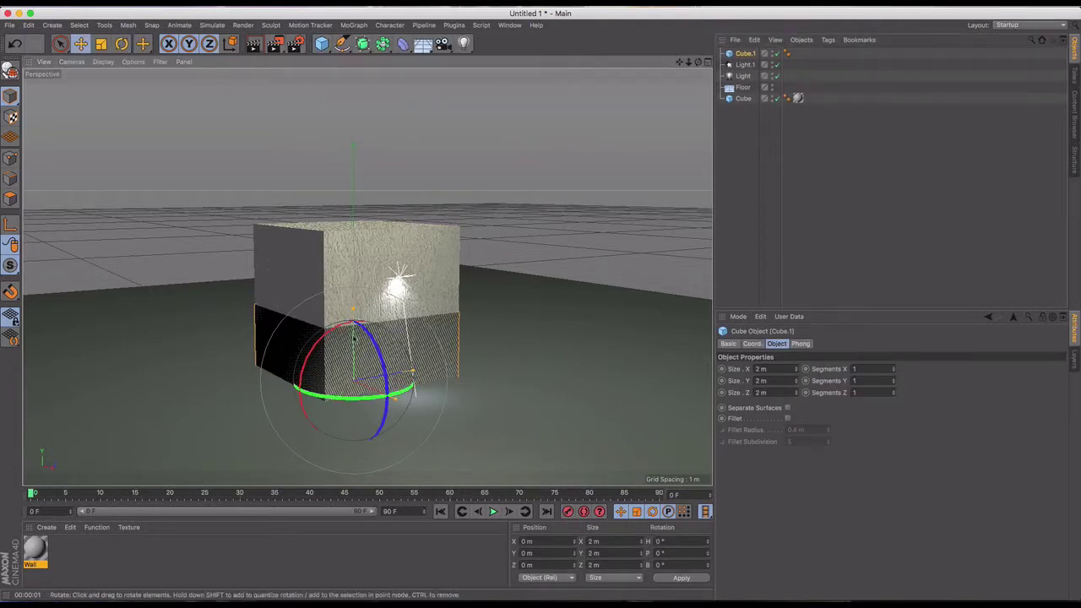
drag(412, 409, 503, 436)
key(t)
drag(586, 326, 251, 391)
Step: Flatten Cube.1 to about 0.18 m and place it at X 1.182 m, Y 1.583 m
key(e)
drag(439, 346, 441, 240)
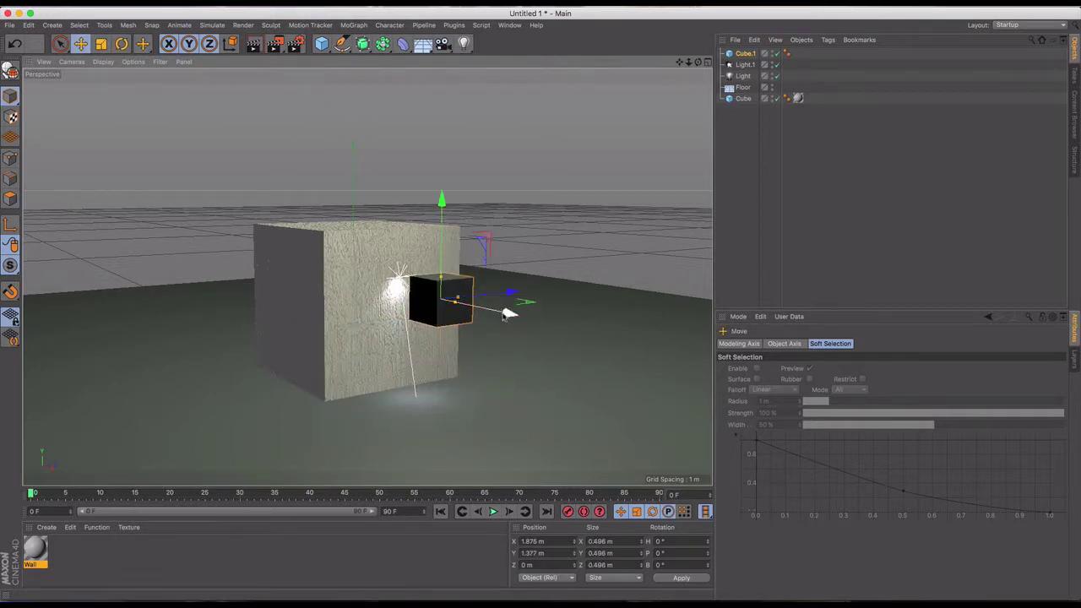
drag(498, 294, 461, 316)
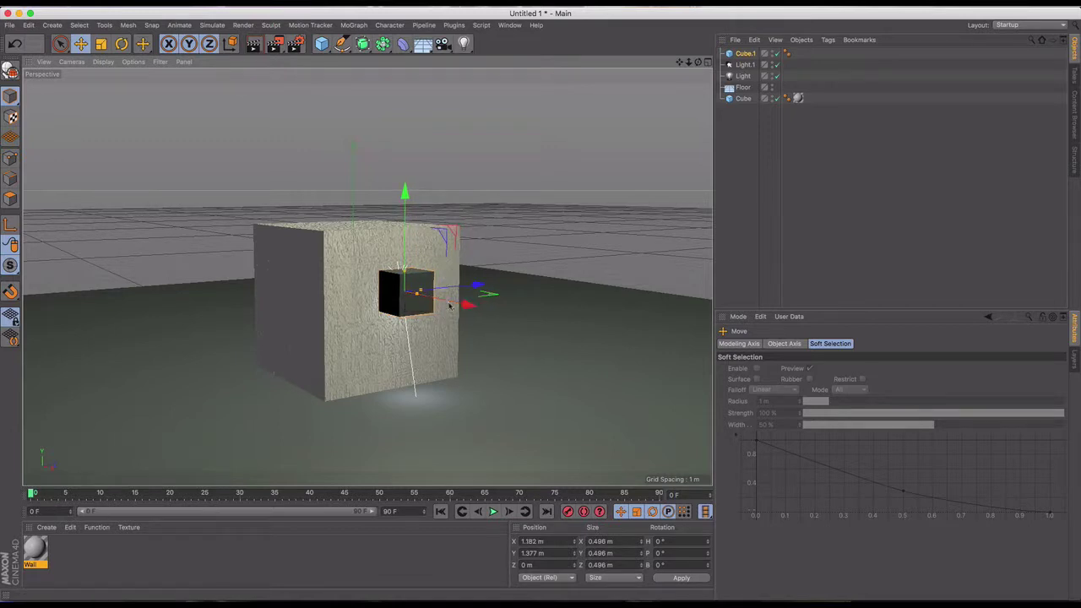
drag(399, 272, 406, 288)
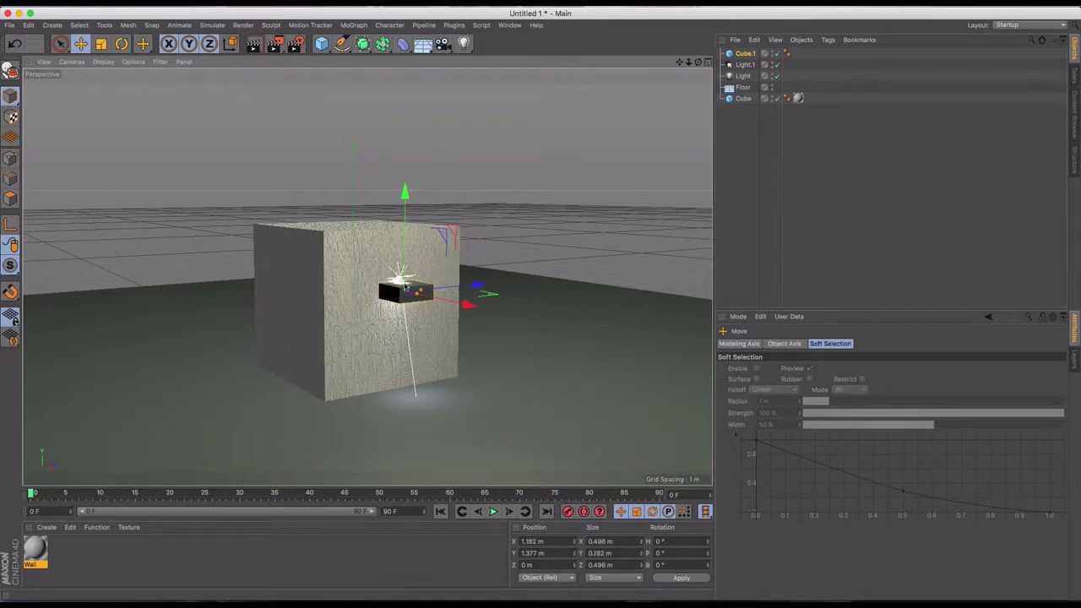
drag(407, 201, 406, 181)
alt+drag(254, 304, 301, 302)
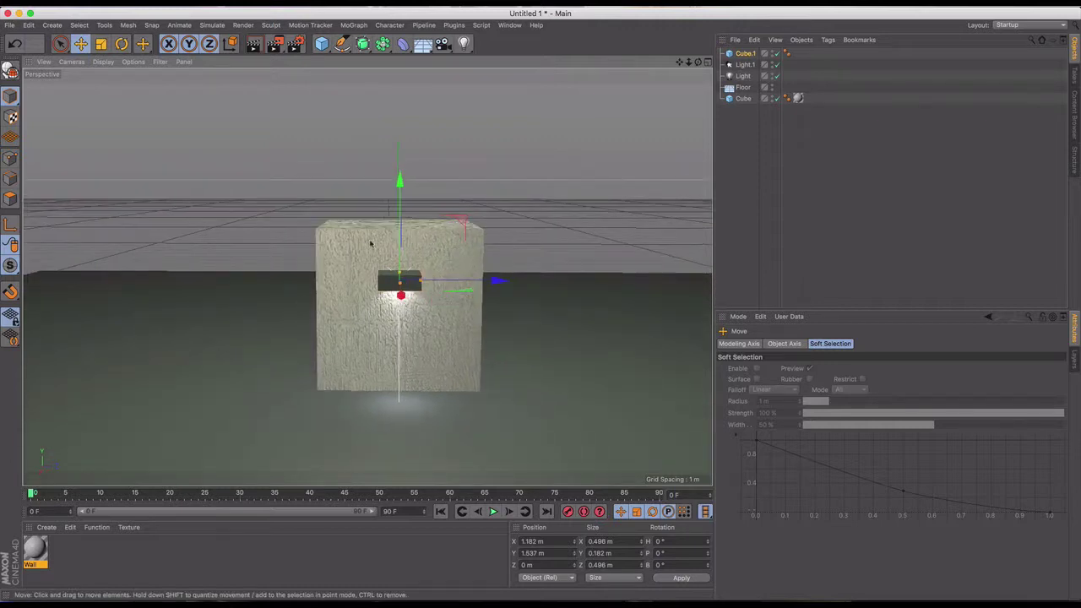
drag(412, 185, 412, 176)
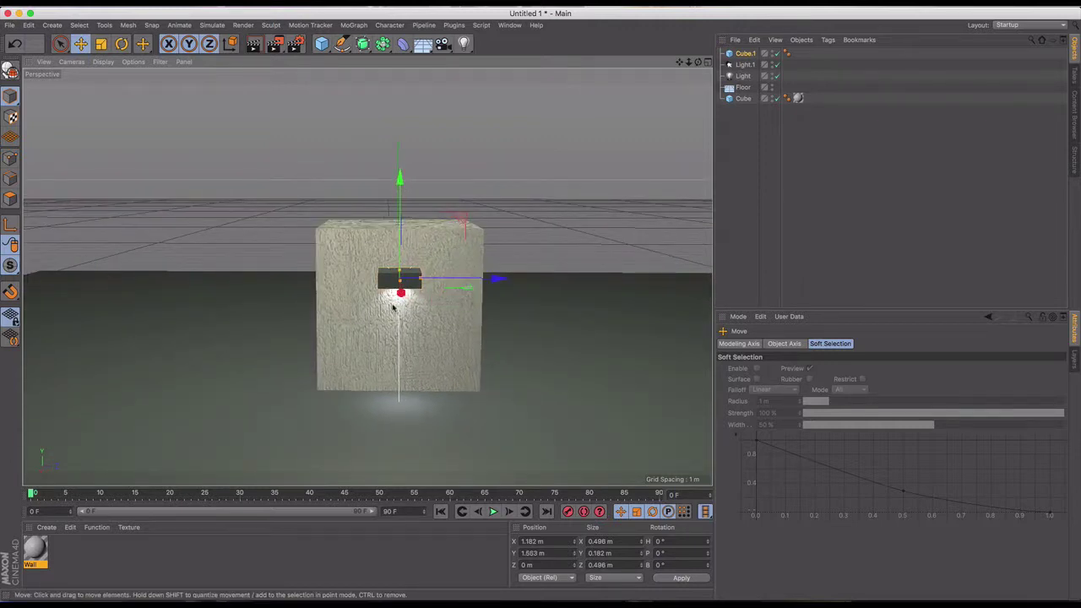
Step: Make Cube.1 editable and switch to polygon editing mode
scroll(365, 279, up, 5)
alt+drag(366, 279, 384, 250)
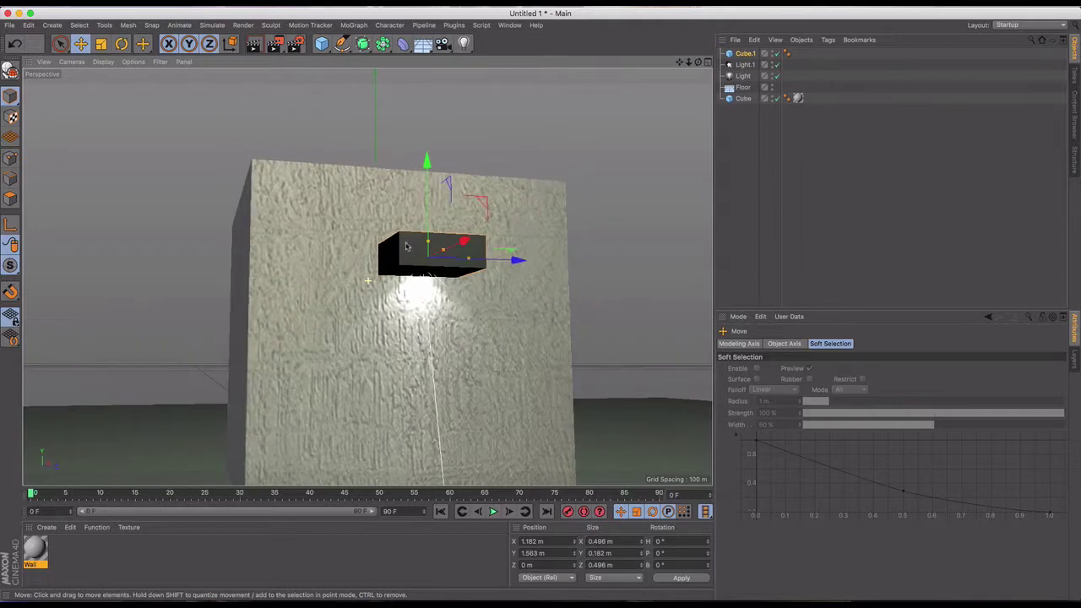
click(10, 71)
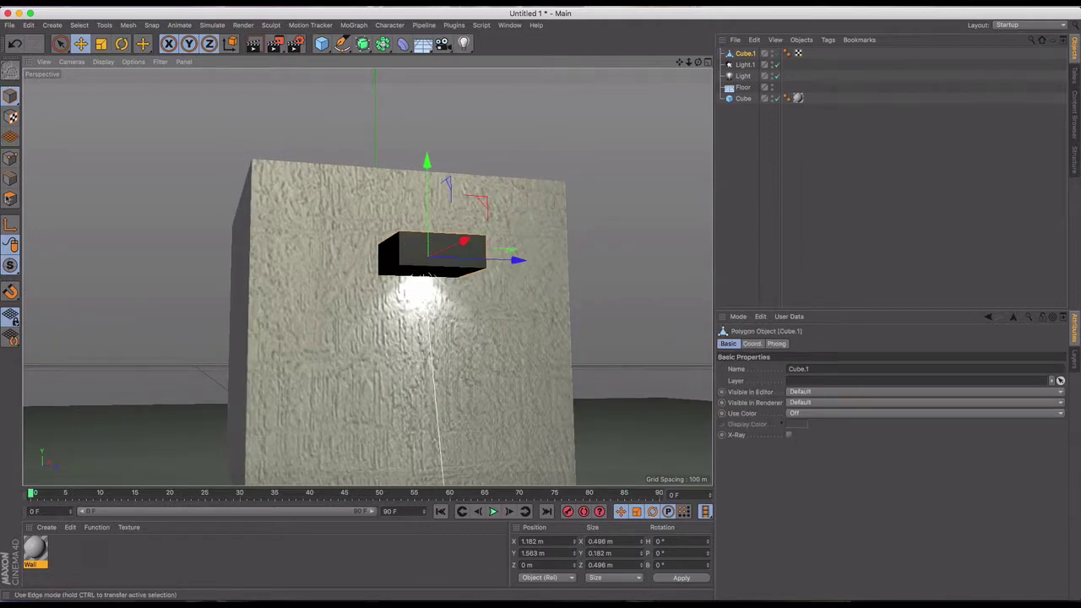
click(9, 200)
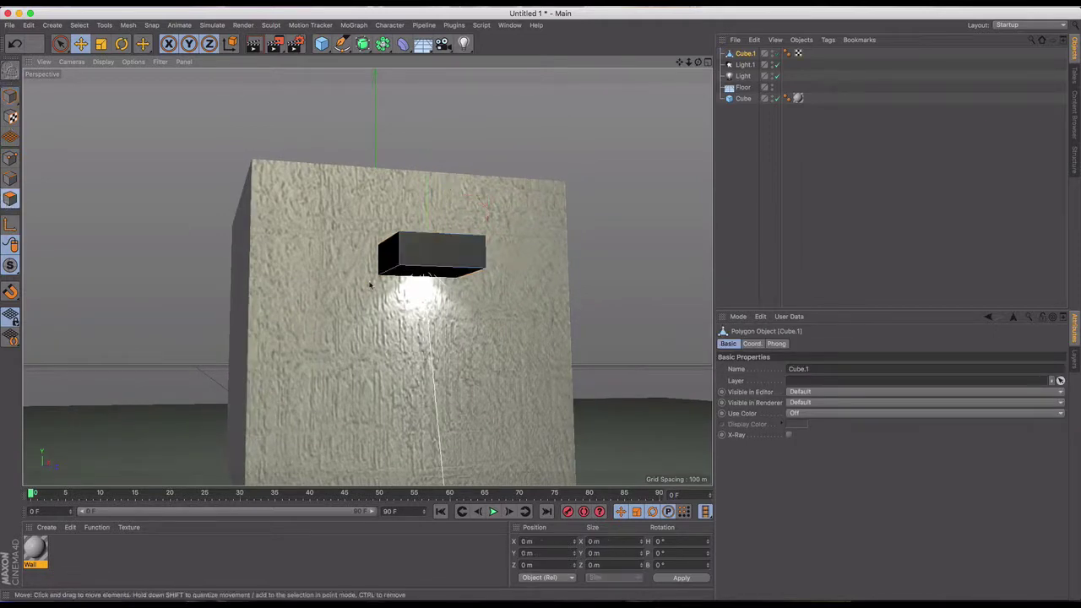
Step: Create a material, Mat, with Color off and warm pale yellow Luminance on
click(43, 527)
click(62, 431)
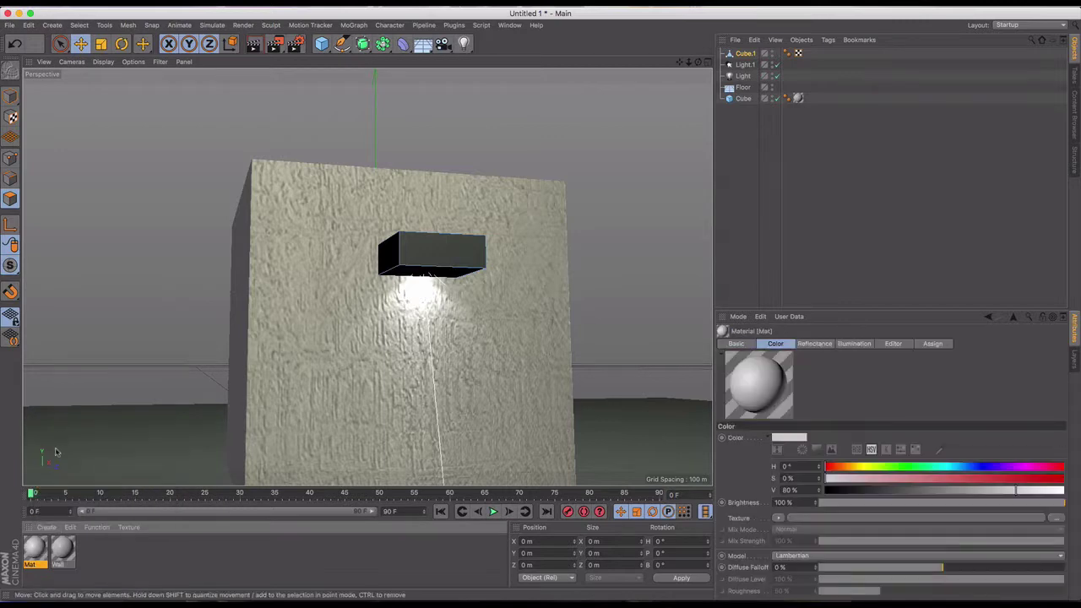
double_click(42, 552)
click(226, 190)
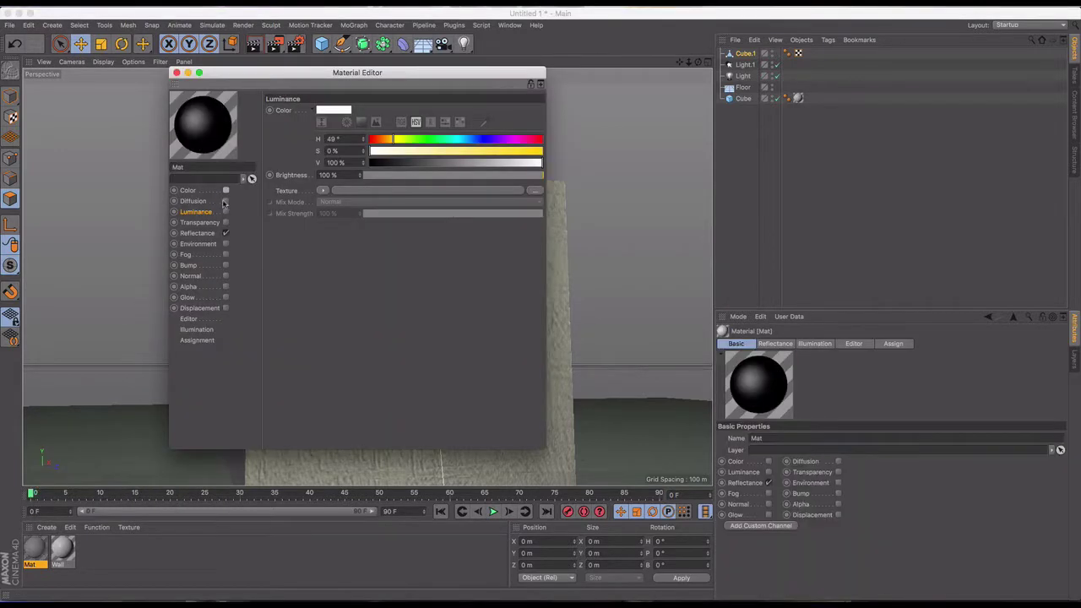
click(225, 211)
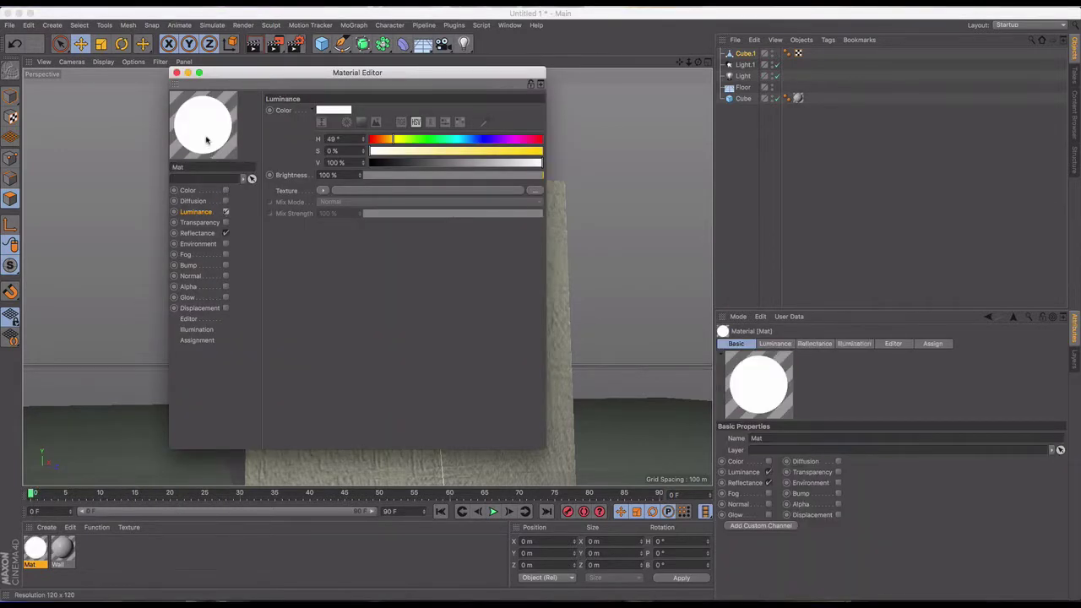
click(408, 152)
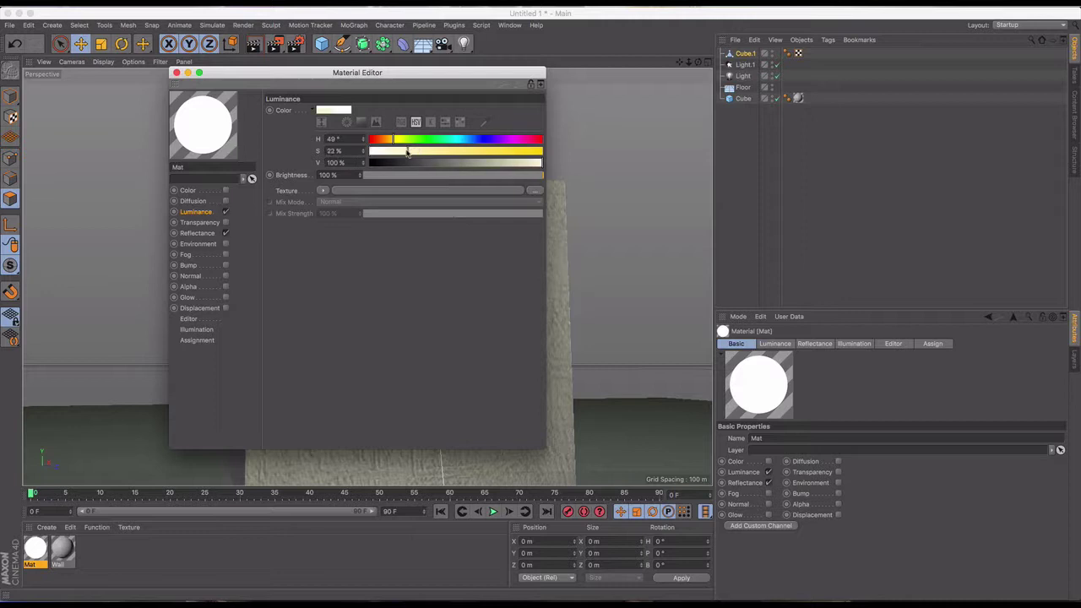
click(175, 73)
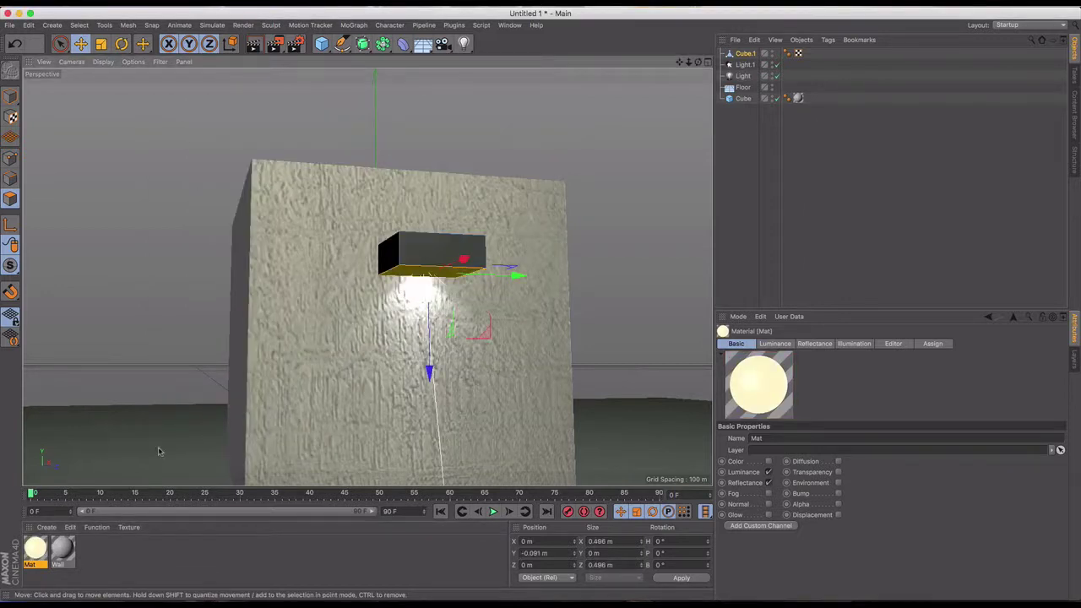
Step: Apply Mat to Cube.1's bottom face and render a preview of the glow
drag(34, 550, 416, 273)
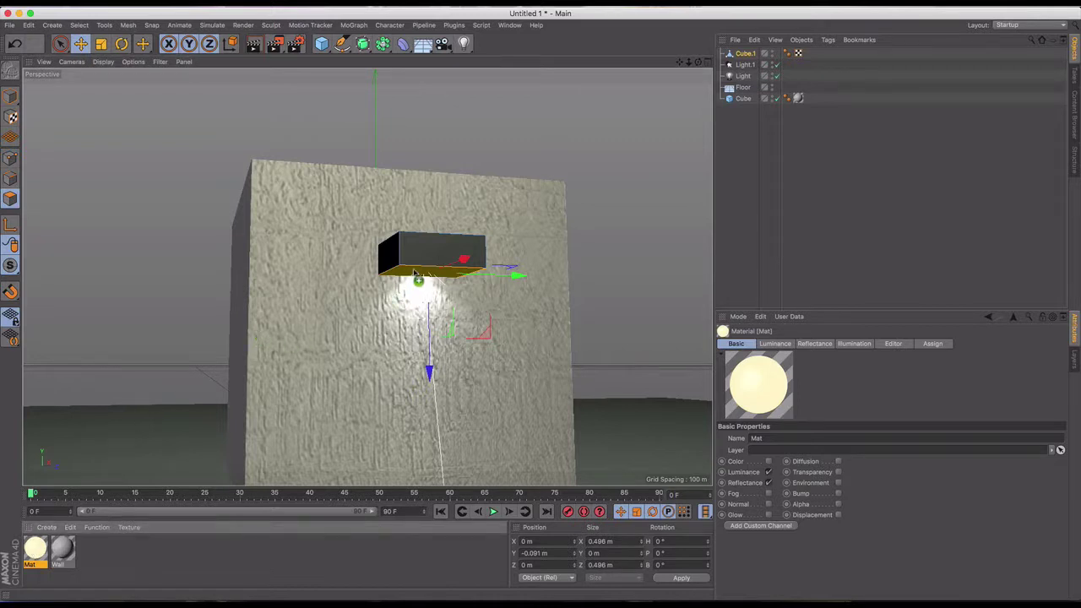
drag(415, 273, 416, 275)
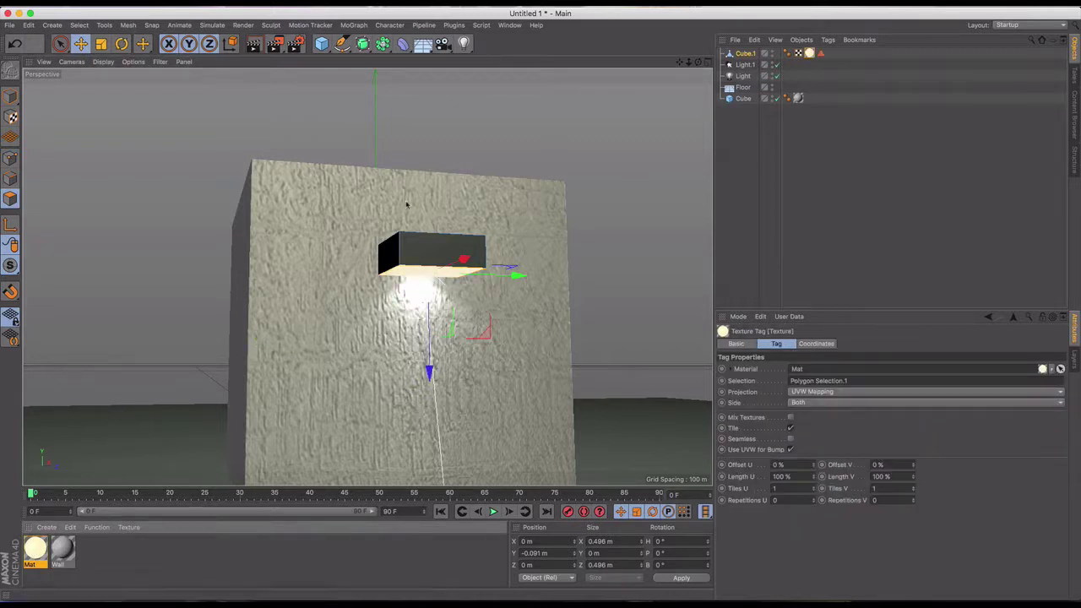
click(253, 43)
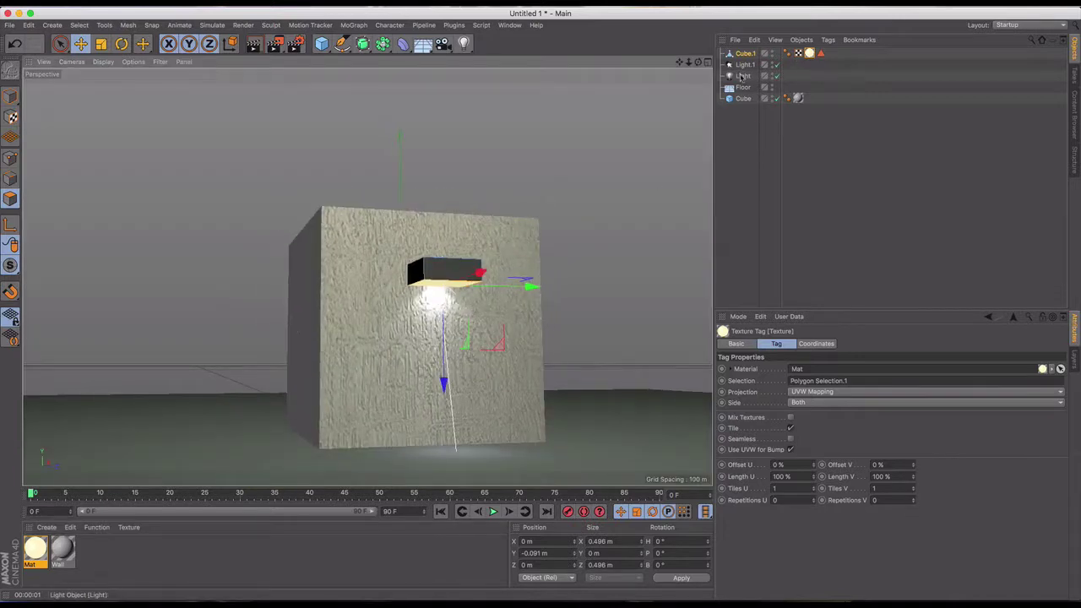
Step: Change the omni Light's colour to blue (H 223°, S 61%, V 63%) and render
click(742, 76)
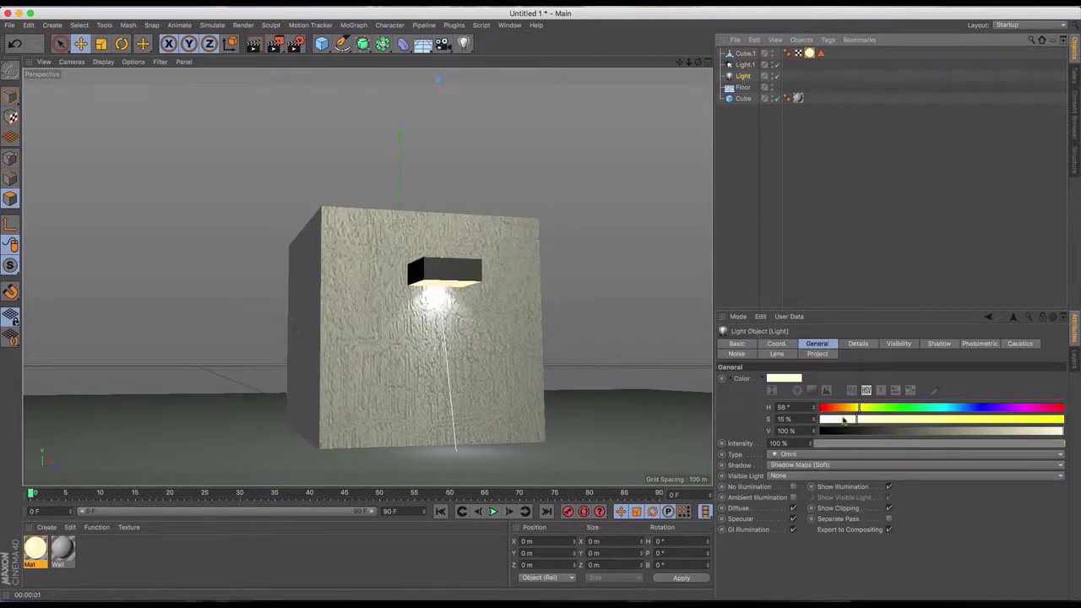
click(969, 407)
click(969, 419)
click(974, 432)
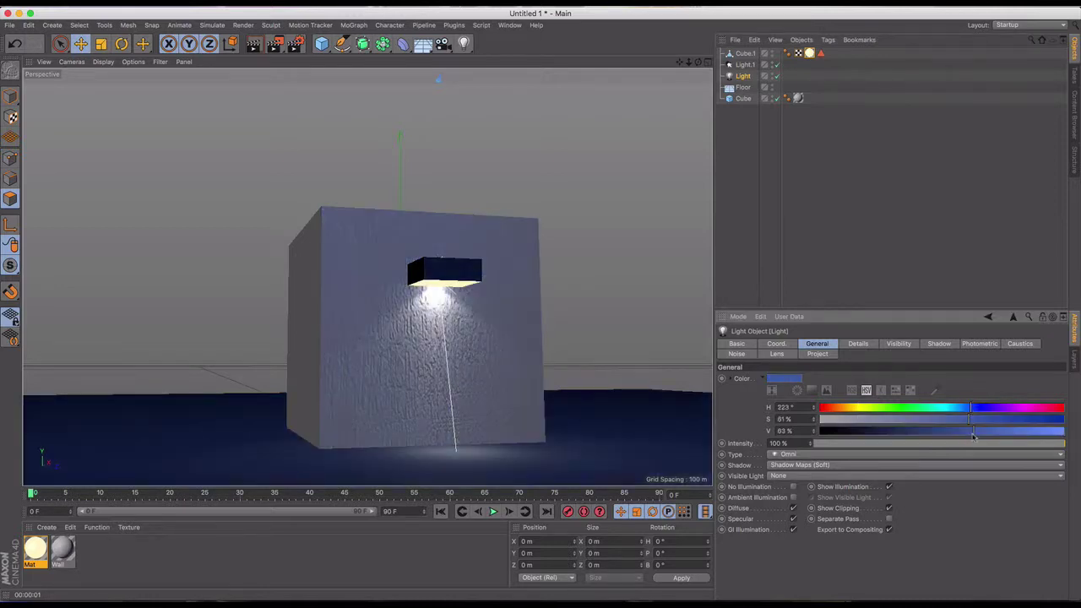
key(ctrl+r)
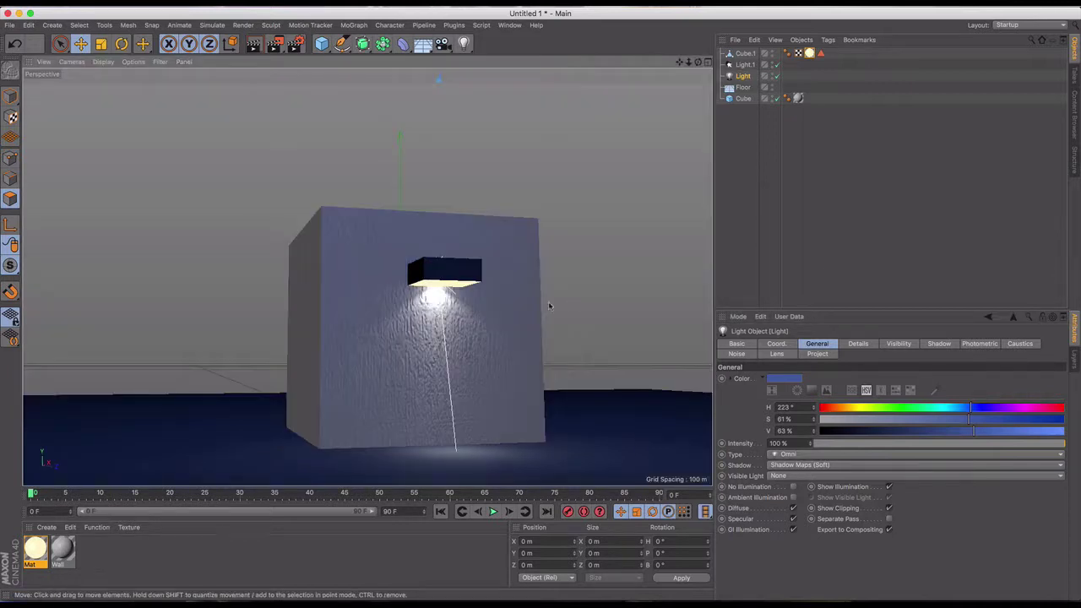
Step: Re-render from a higher angle, then enable Ambient Illumination and render again
scroll(499, 311, down, 5)
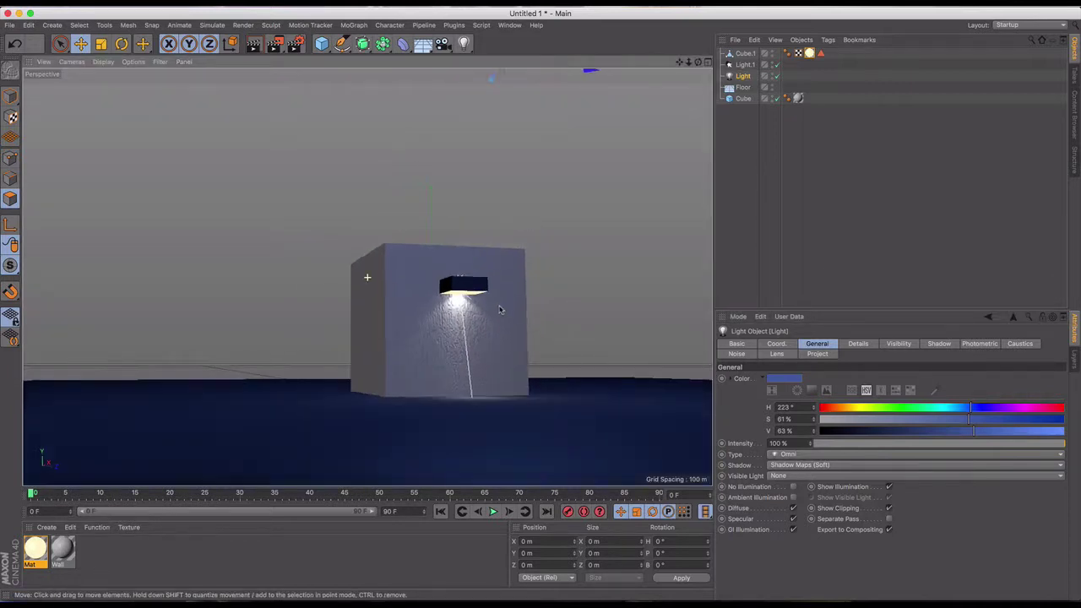
alt+middle_drag(495, 309, 461, 239)
alt+drag(461, 239, 427, 279)
drag(447, 144, 464, 73)
alt+drag(473, 231, 442, 310)
key(super+r)
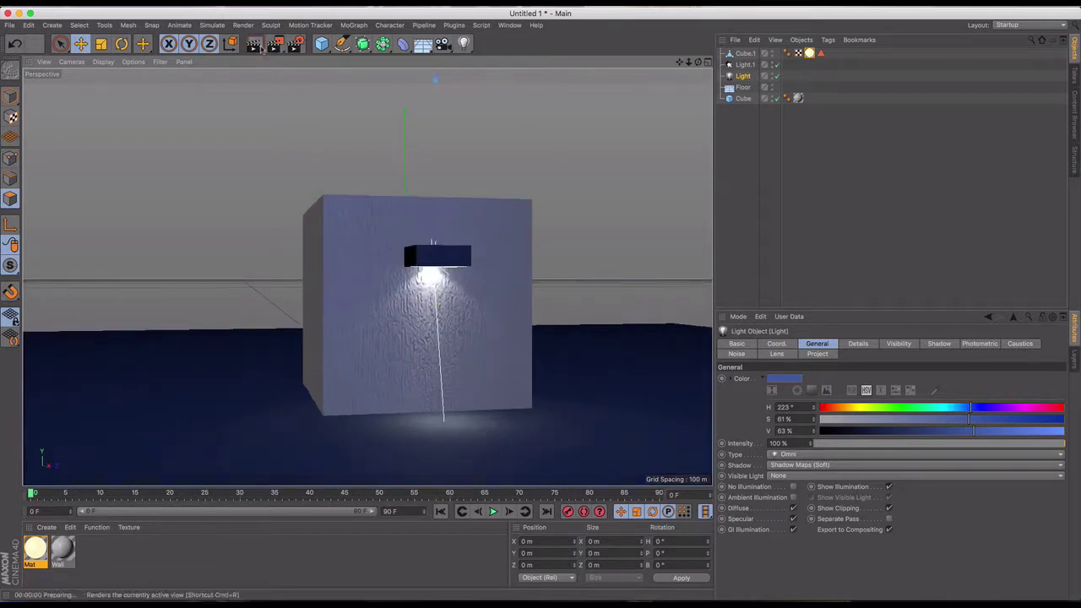
click(742, 76)
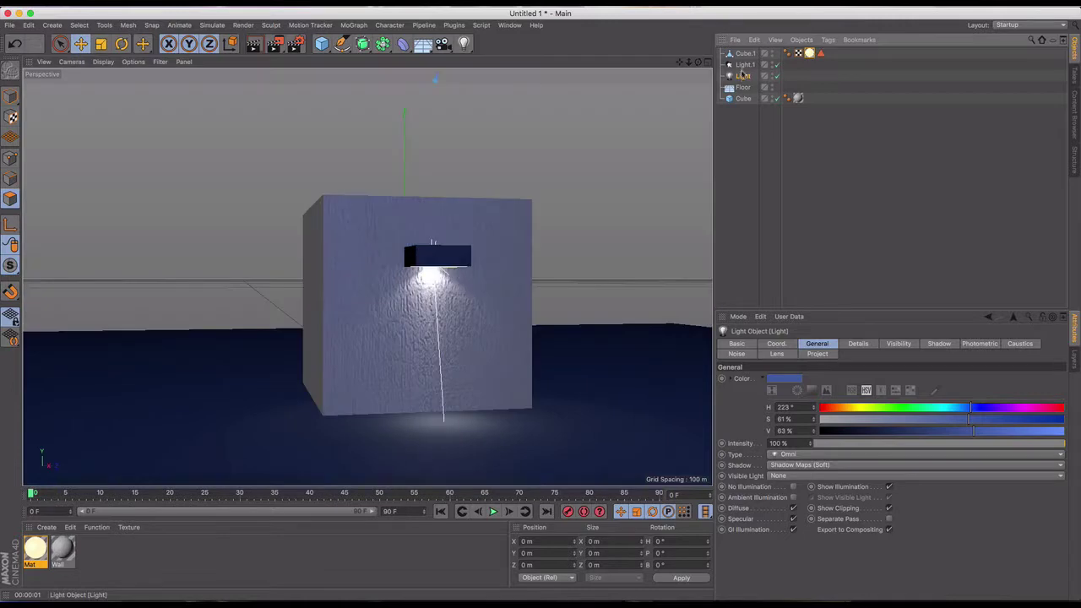
click(793, 497)
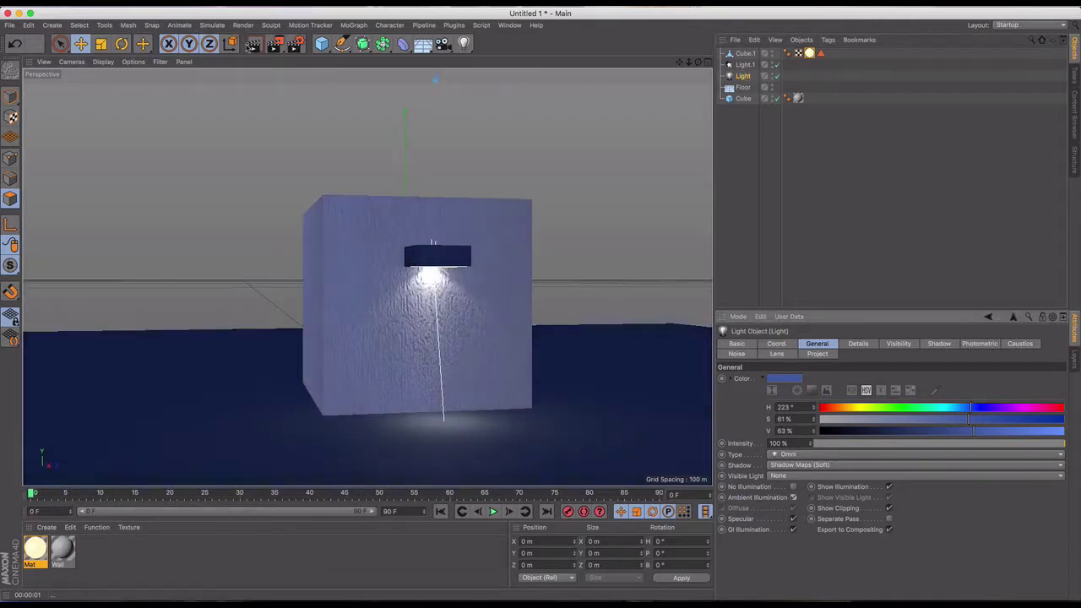
click(253, 44)
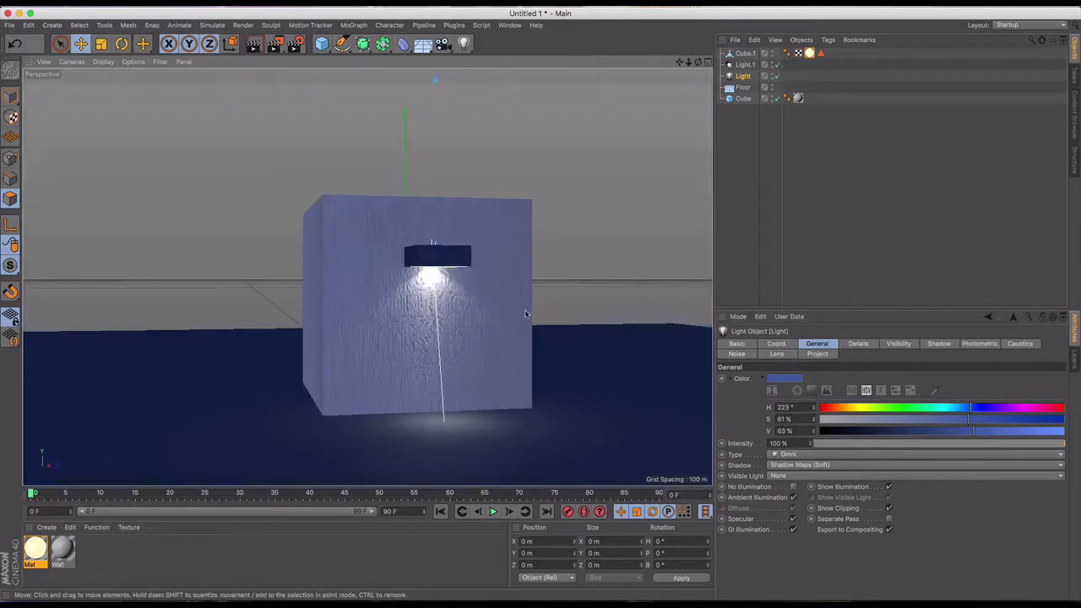
Step: Parent Cube.1 under the wall cube and make the wall cube editable
click(747, 99)
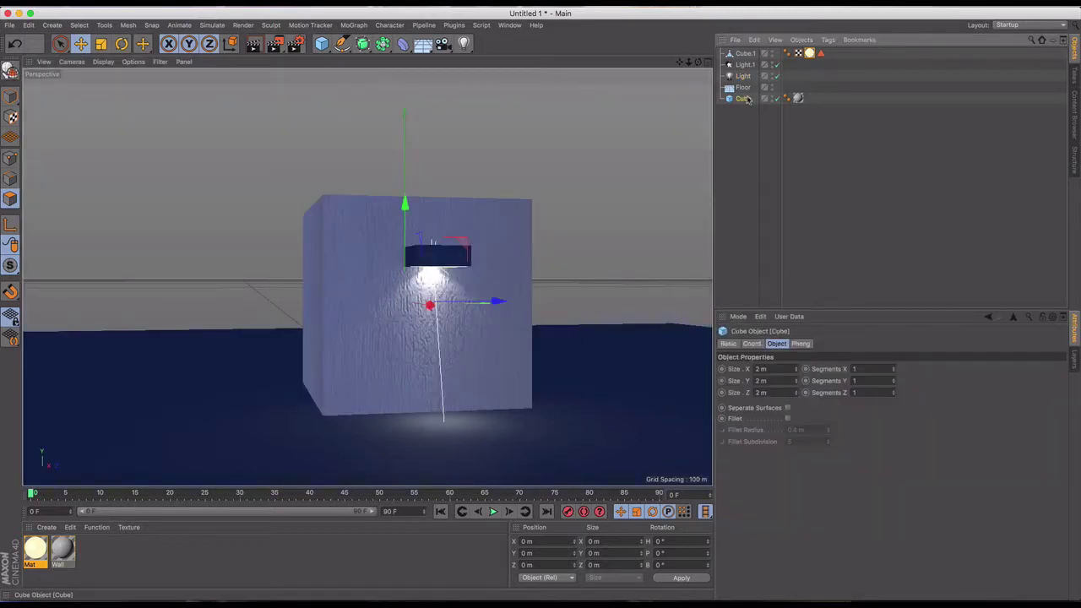
click(748, 54)
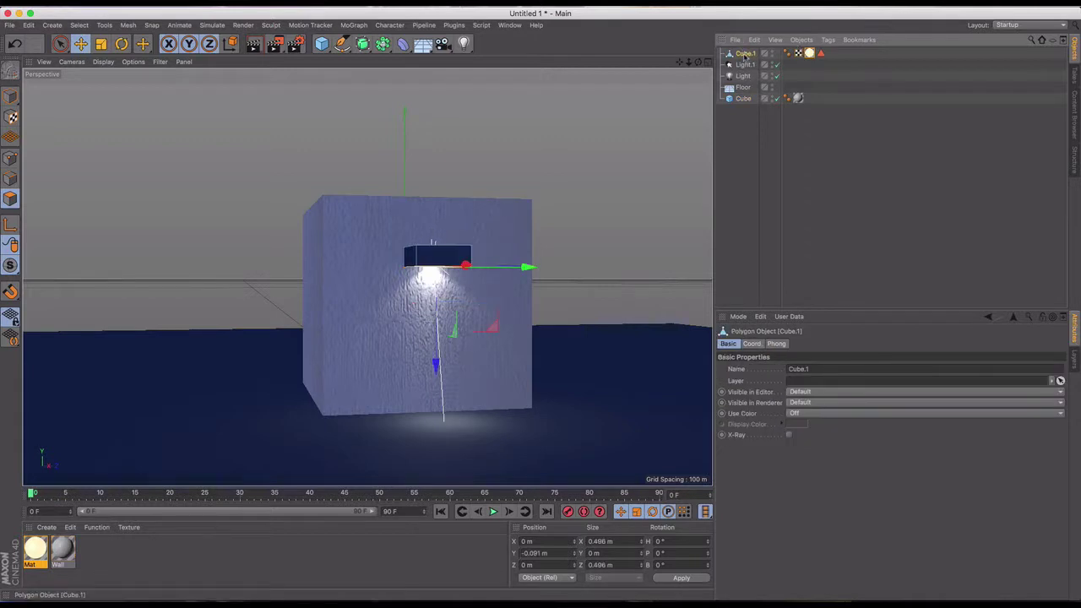
drag(745, 55, 743, 99)
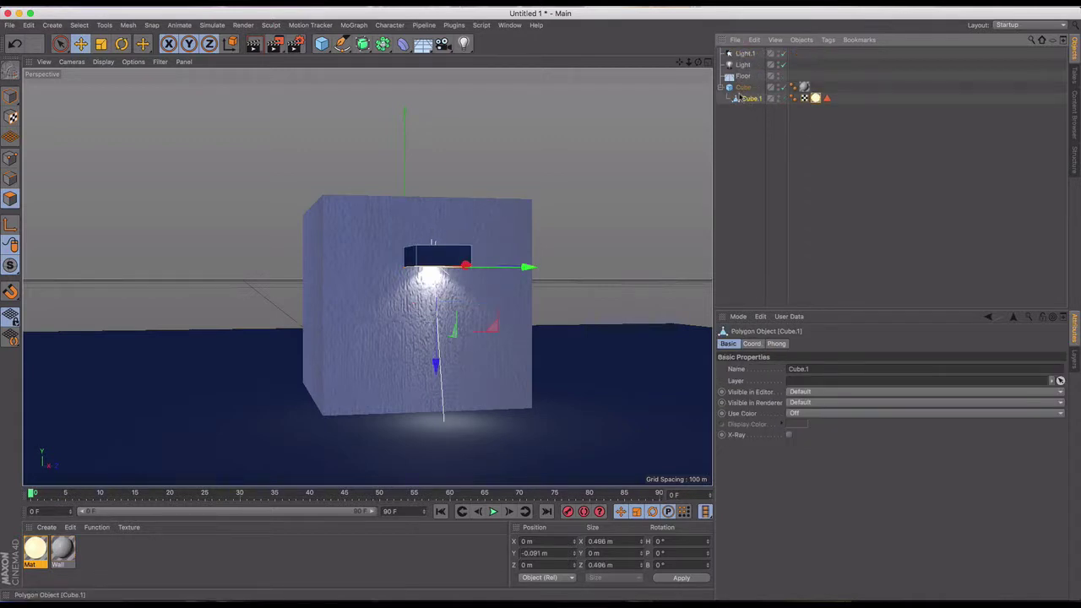
click(740, 89)
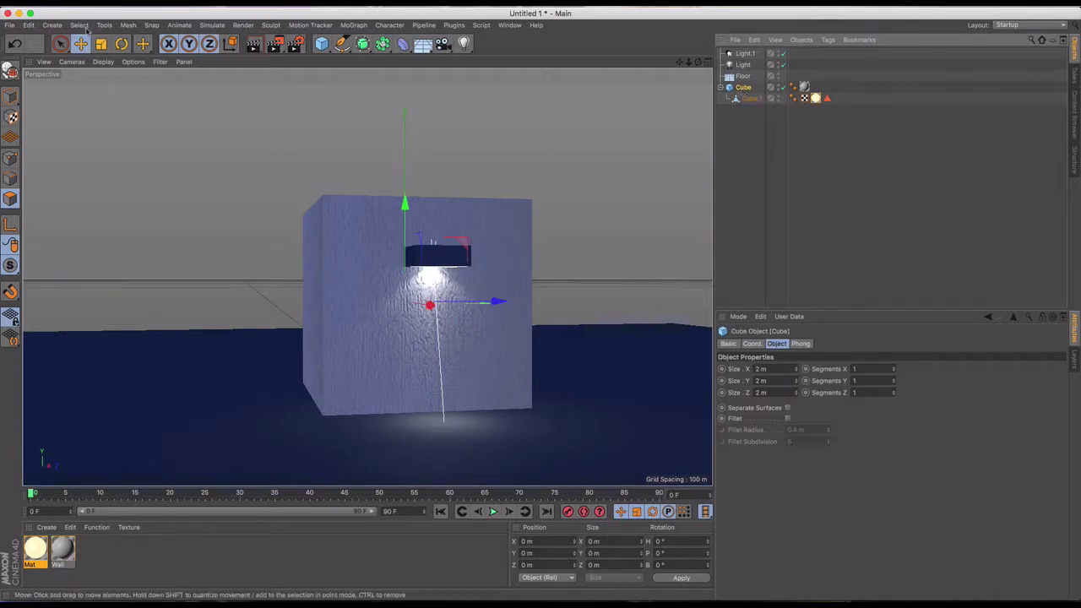
click(11, 71)
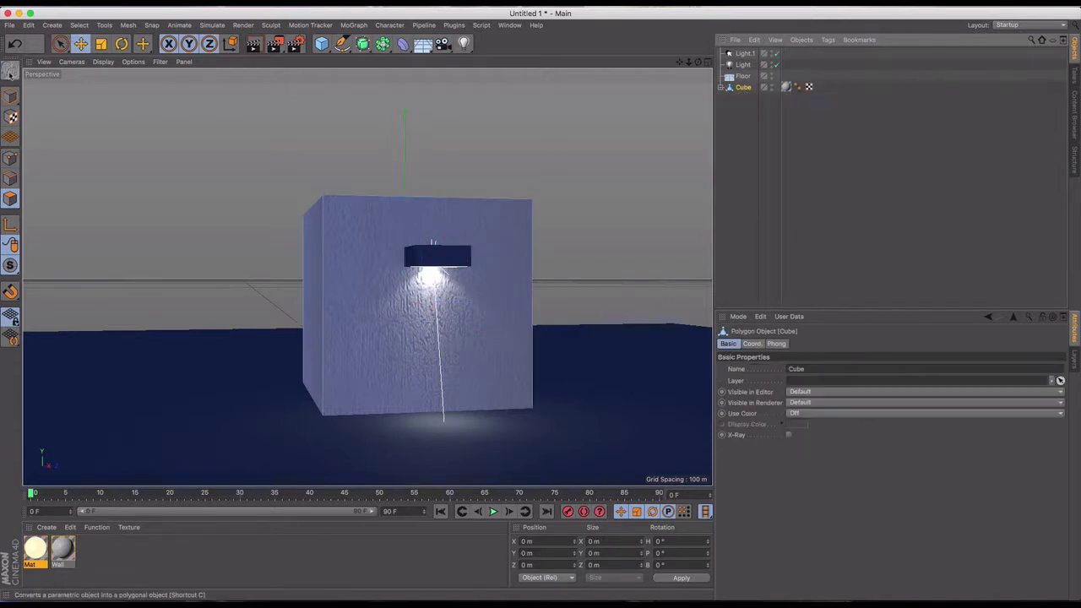
Step: Connect the cube and its child into one object named BakedLightTutorial
right_click(743, 88)
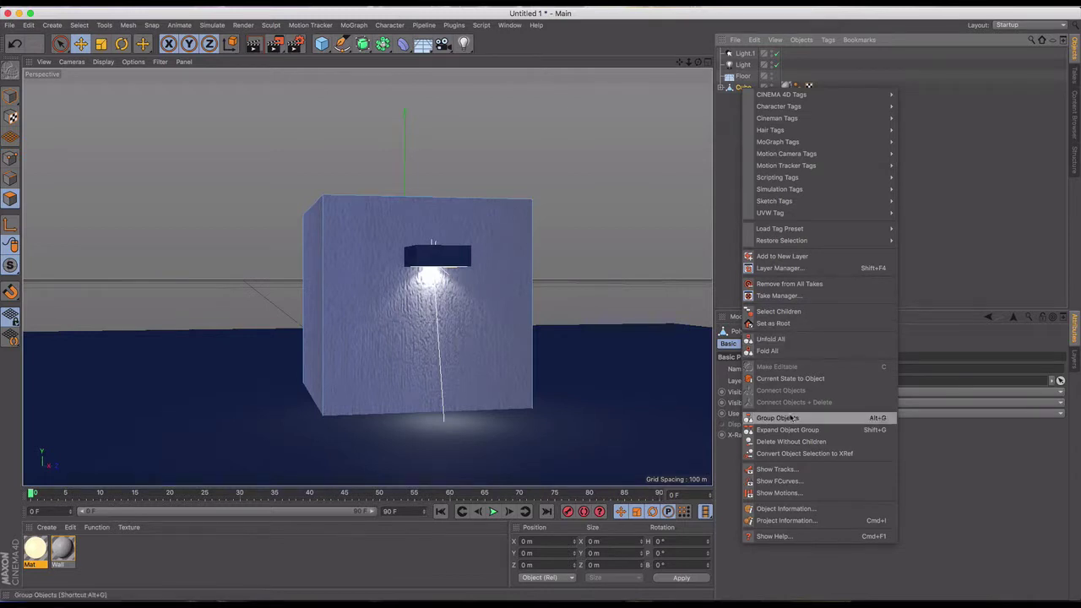
click(781, 311)
right_click(743, 88)
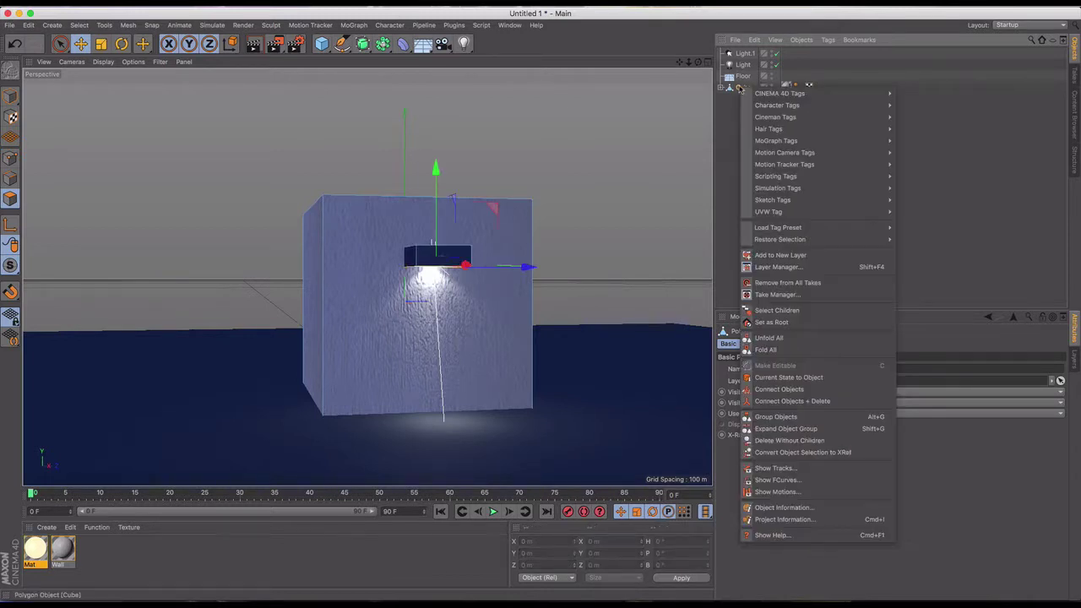
click(793, 397)
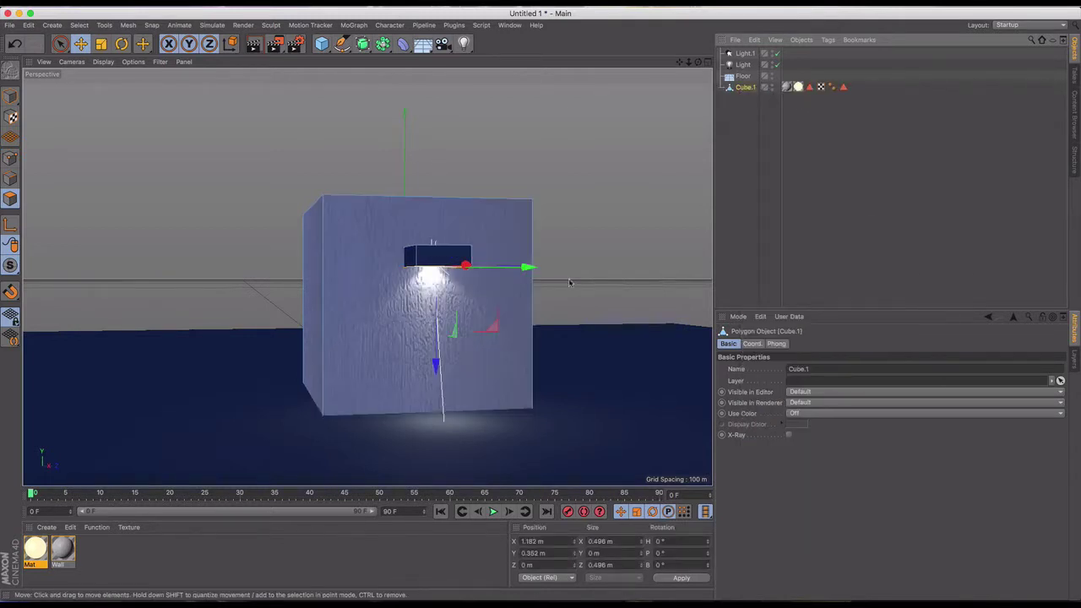
click(11, 95)
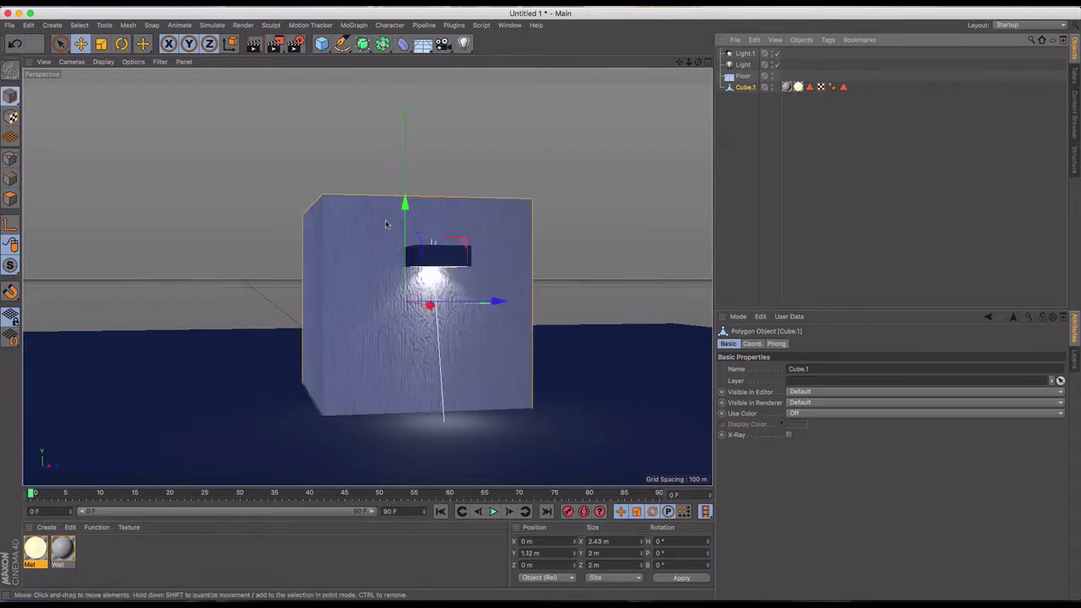
double_click(812, 369)
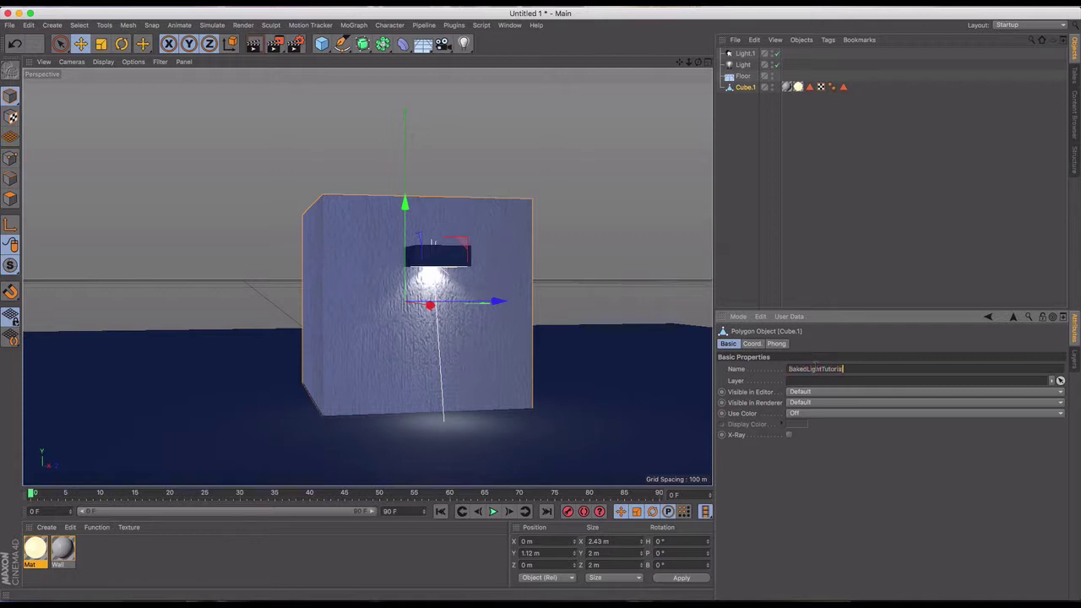
key(Return)
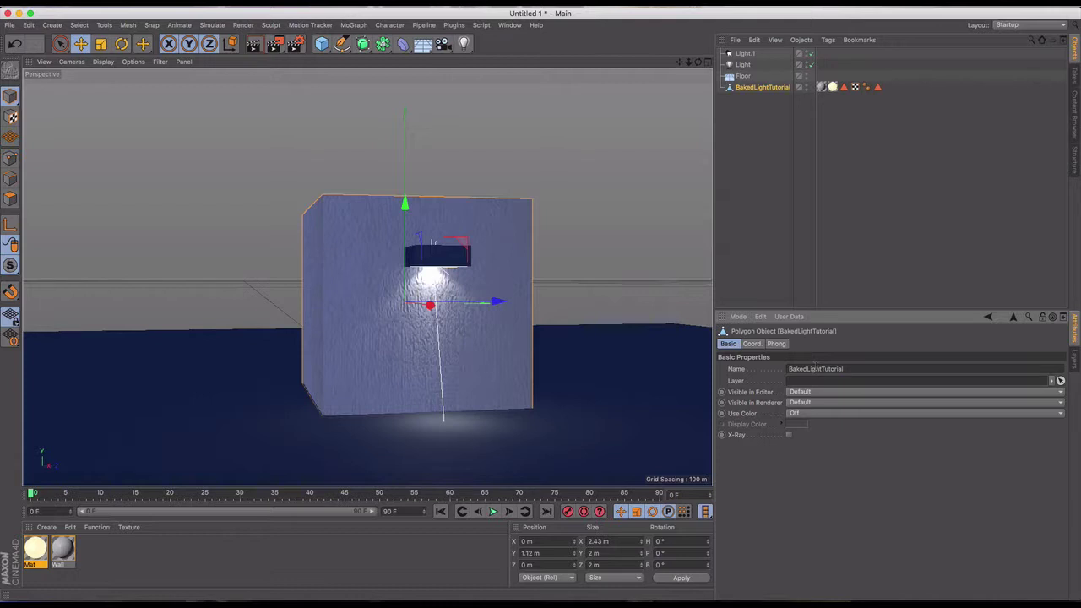
click(775, 141)
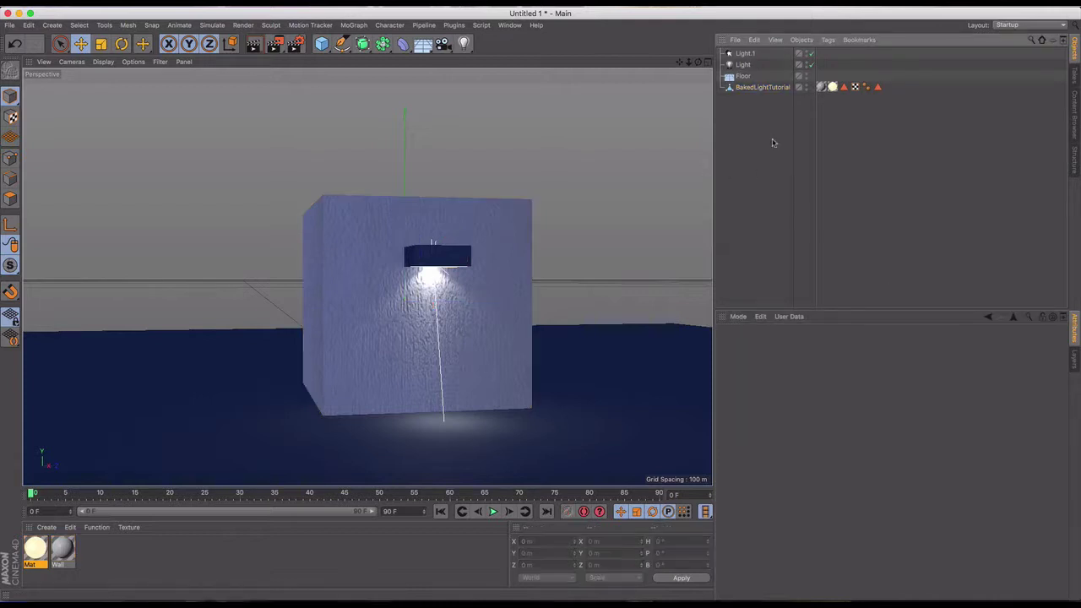
click(769, 88)
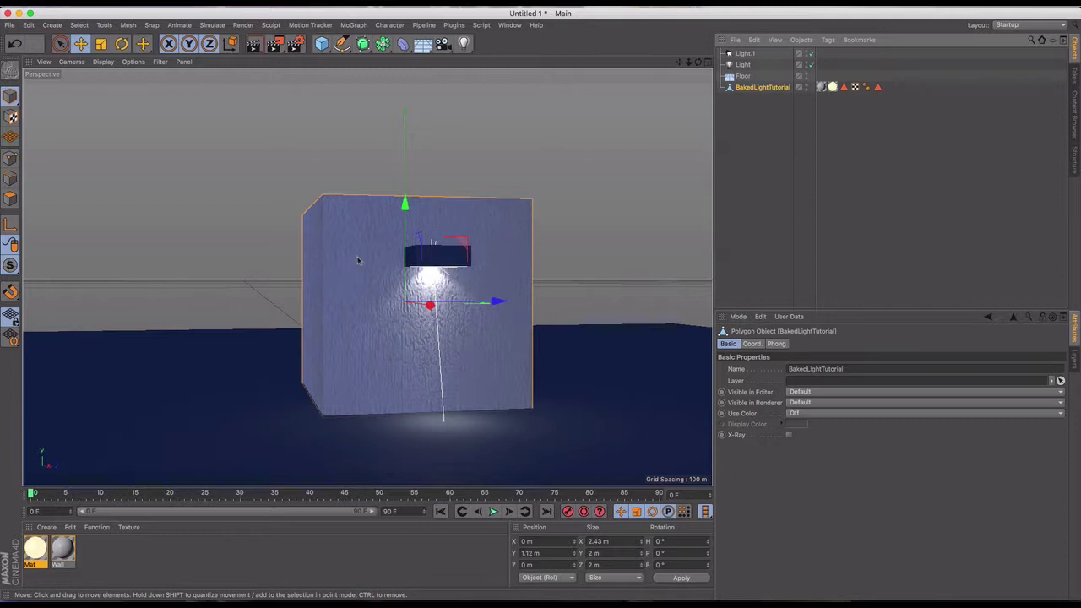
click(756, 146)
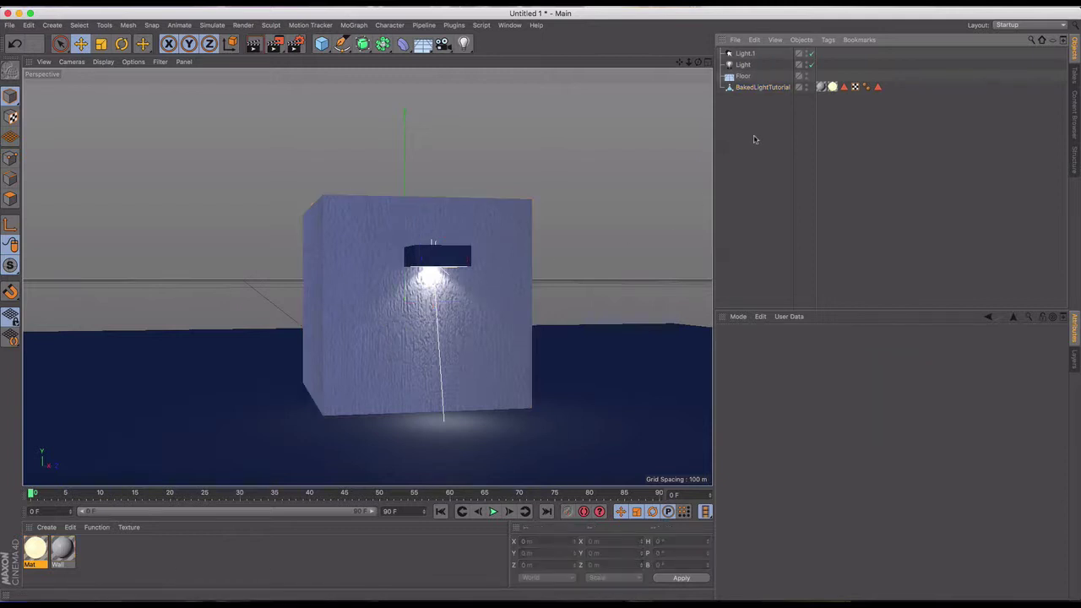
click(743, 54)
click(742, 65)
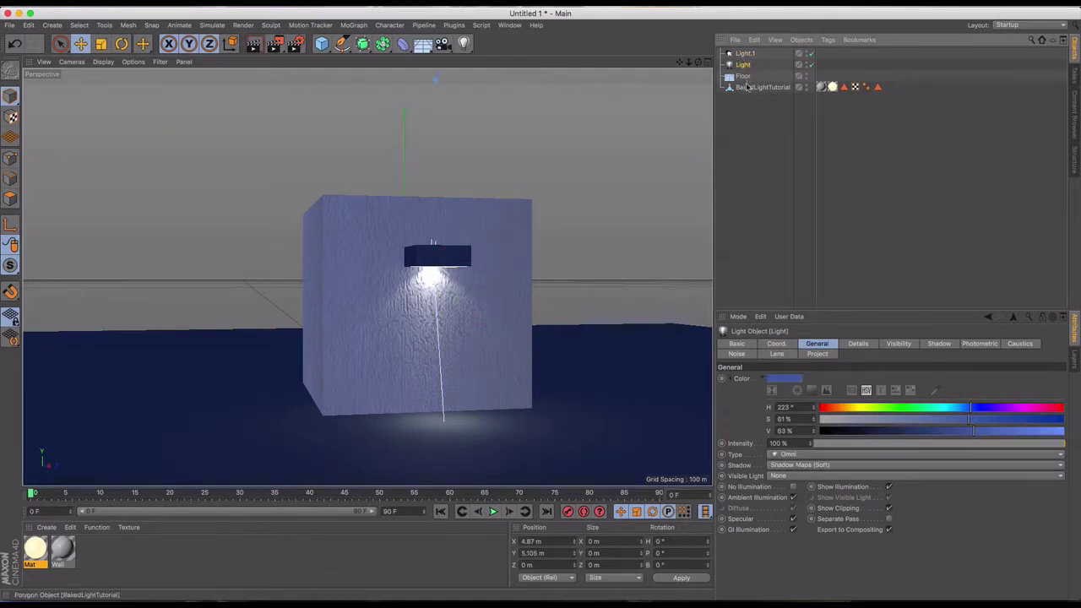
click(748, 113)
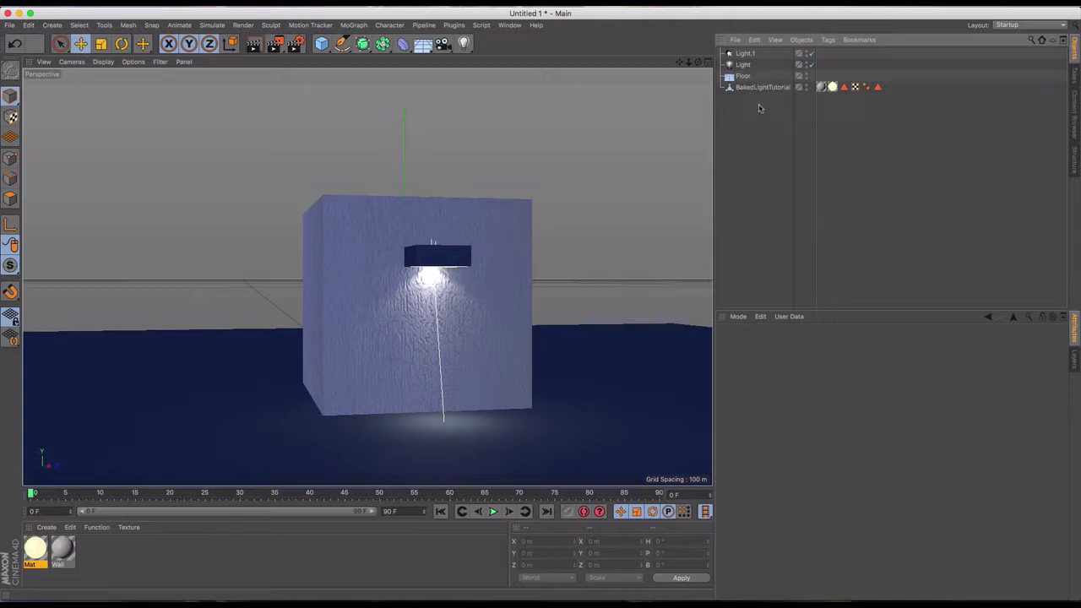
Step: Bake the BakedLightTutorial cube's lighting at 512×512 with Normals turned off
click(758, 88)
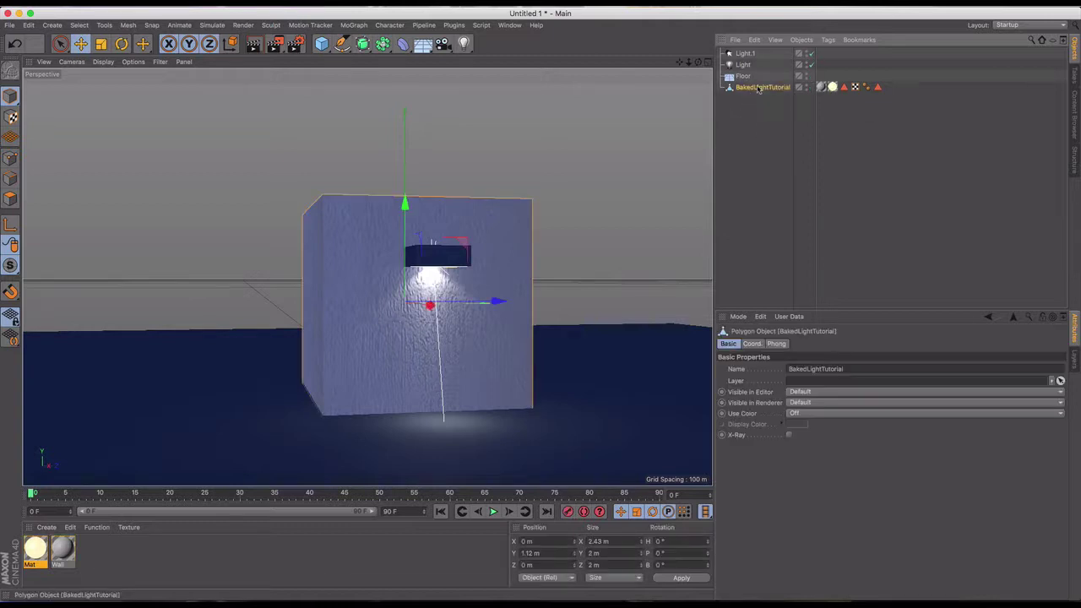
click(802, 39)
click(823, 202)
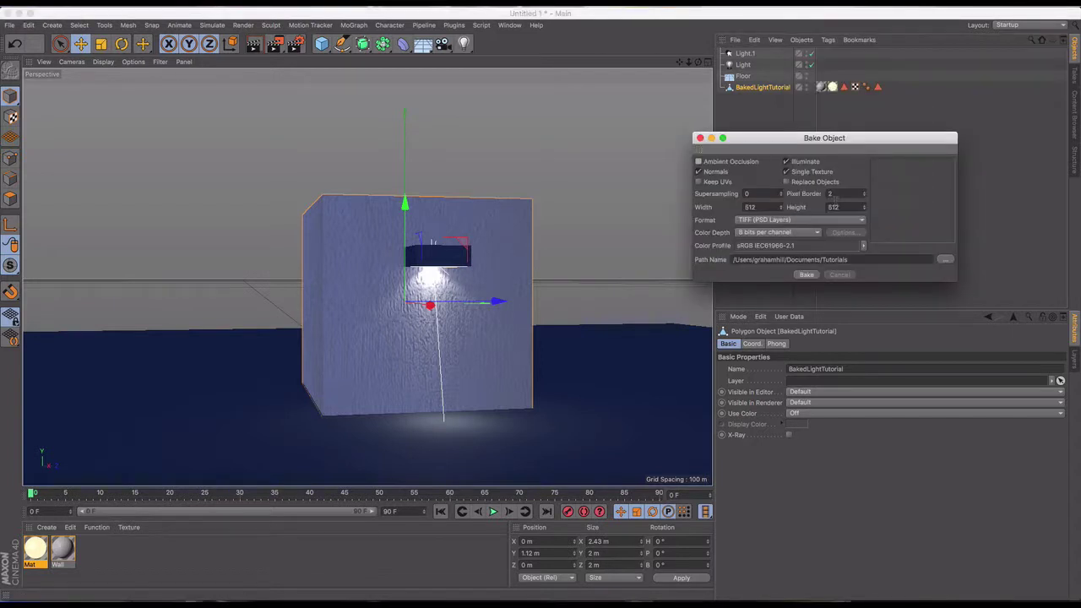
click(698, 171)
click(806, 274)
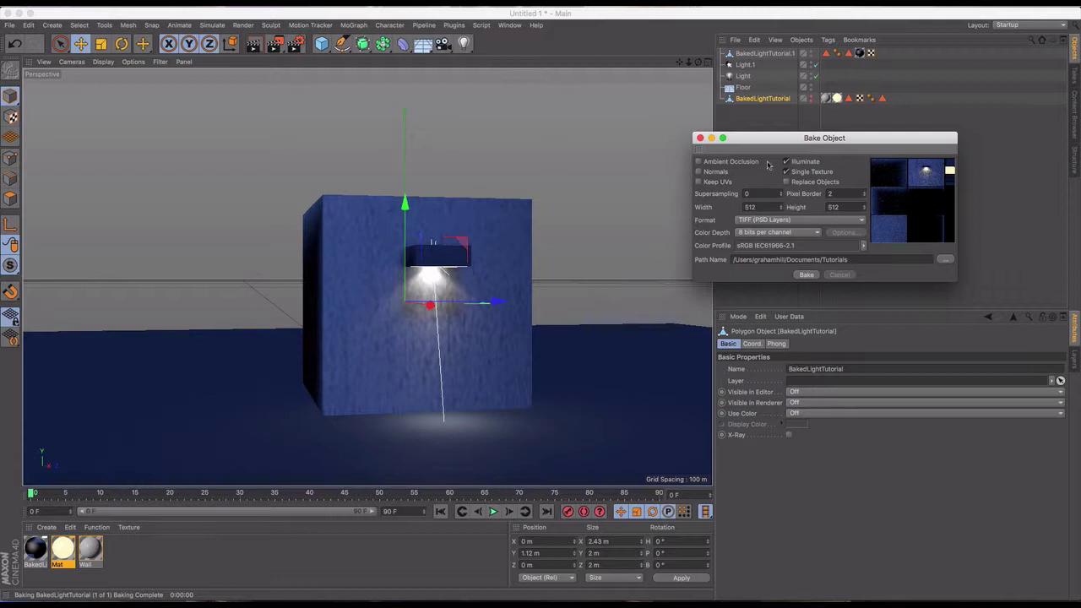
click(700, 138)
Step: Render the view to check the bake, then delete the baked copy BakedLightTutorial.1
key(super+r)
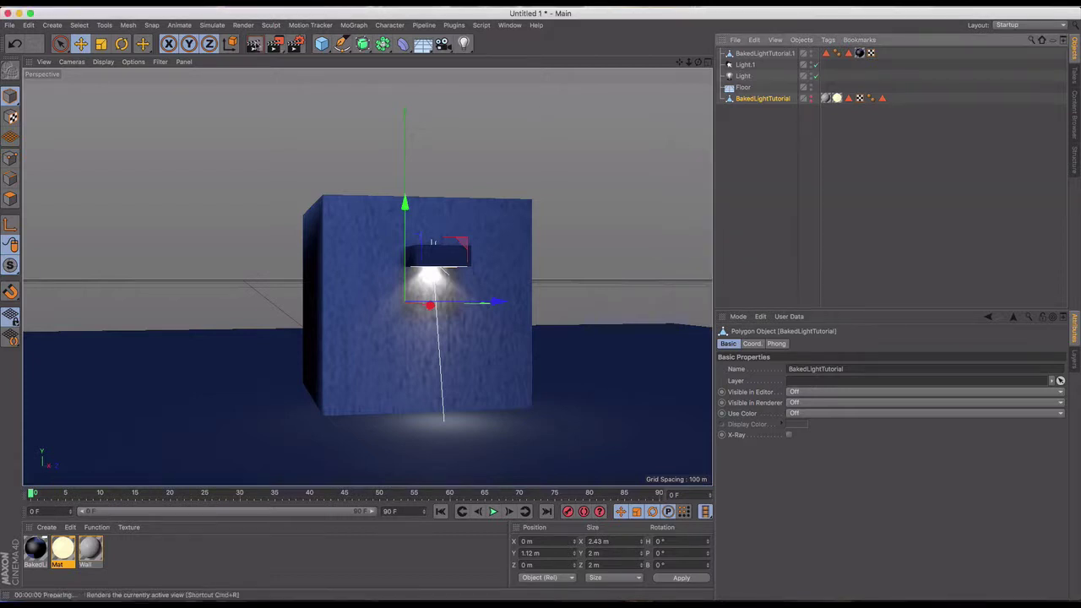
click(750, 52)
key(Delete)
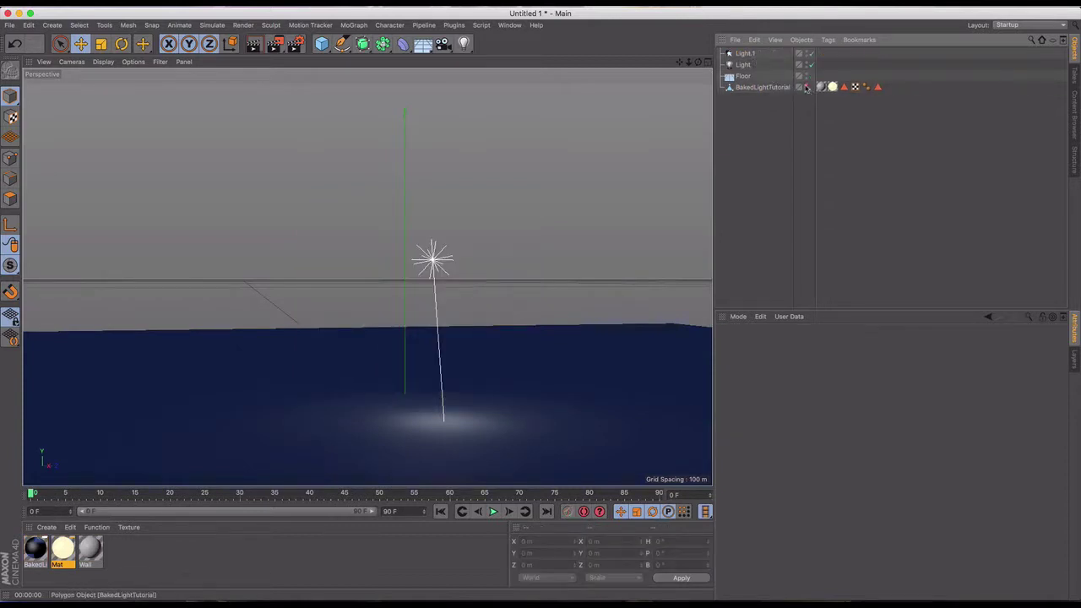
Step: Make the original BakedLightTutorial cube visible in the editor again
click(806, 86)
click(806, 87)
click(807, 87)
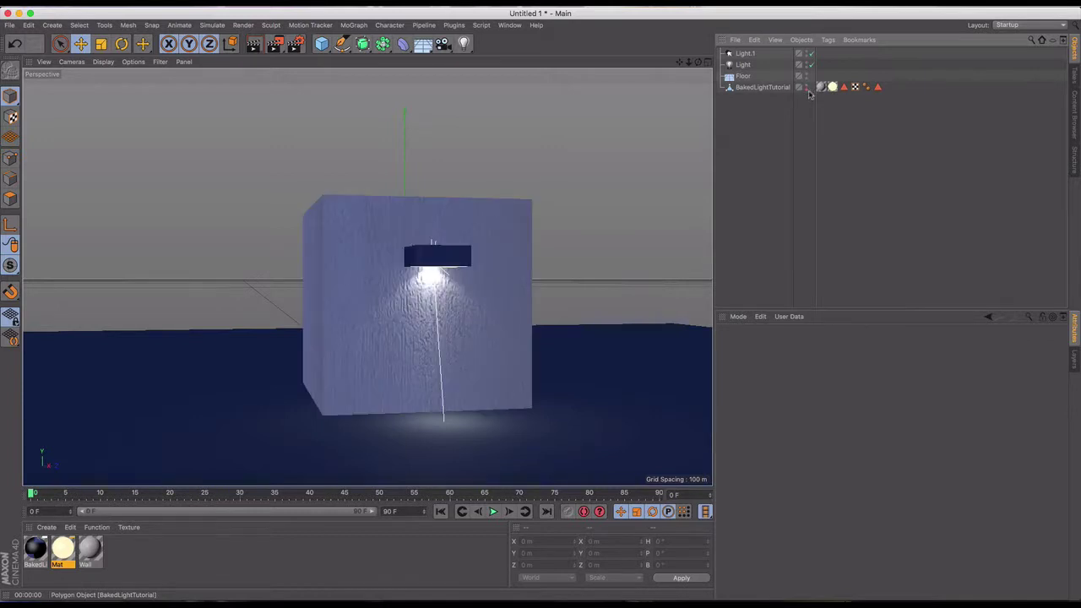
Step: Re-bake the cube without normals at 1024×1024 width and height
click(764, 87)
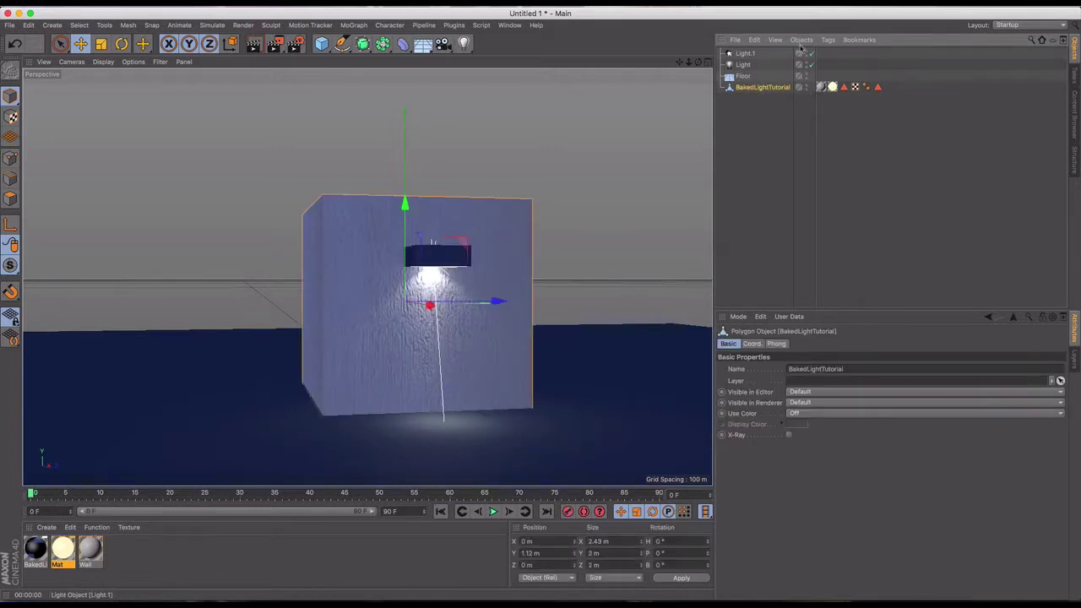
click(801, 40)
click(815, 202)
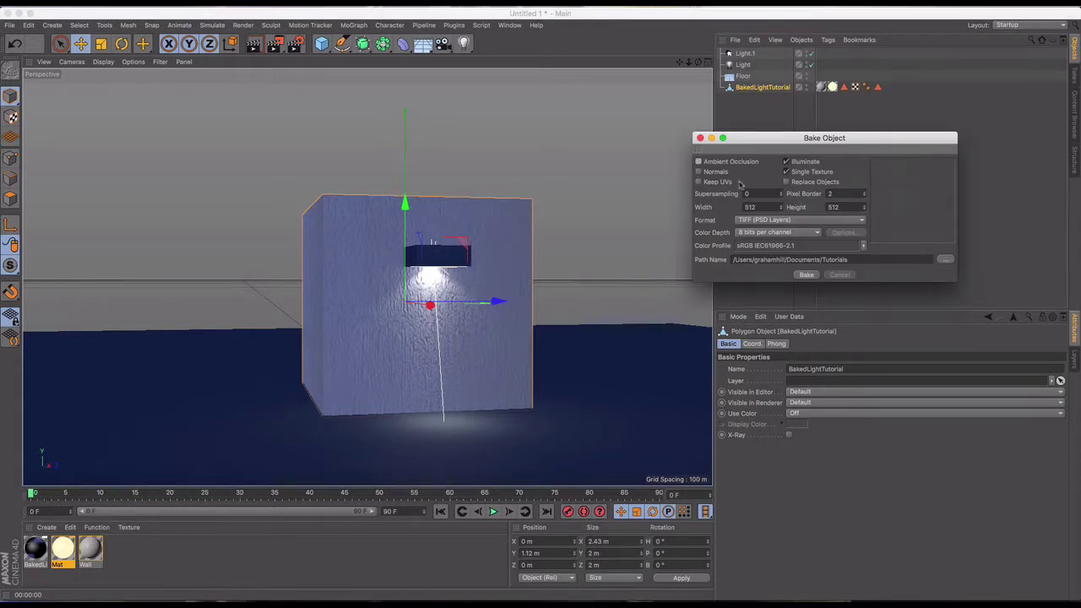
click(701, 207)
click(810, 275)
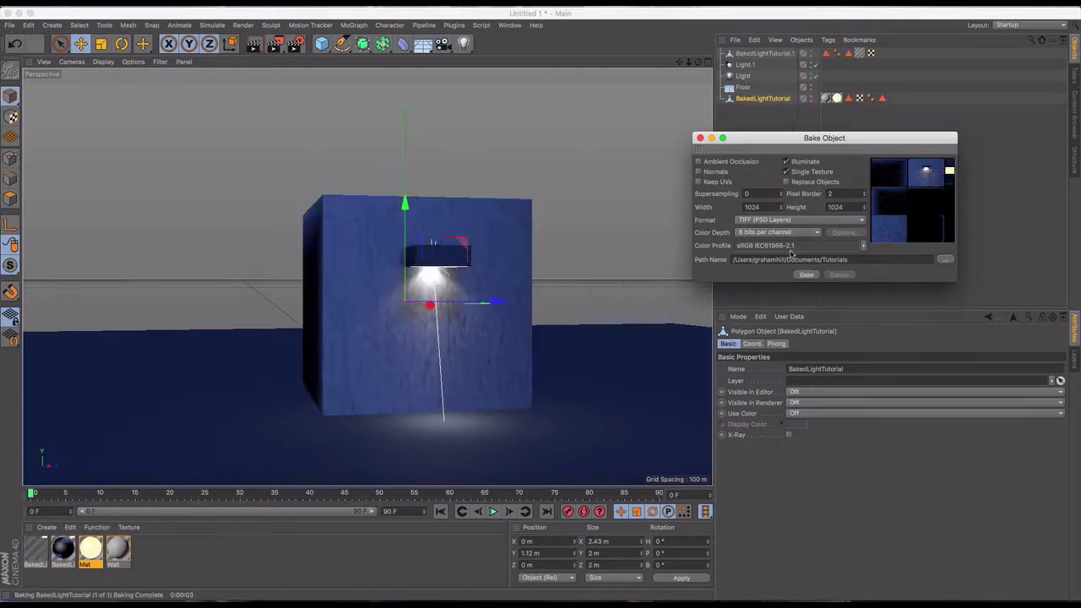
click(699, 138)
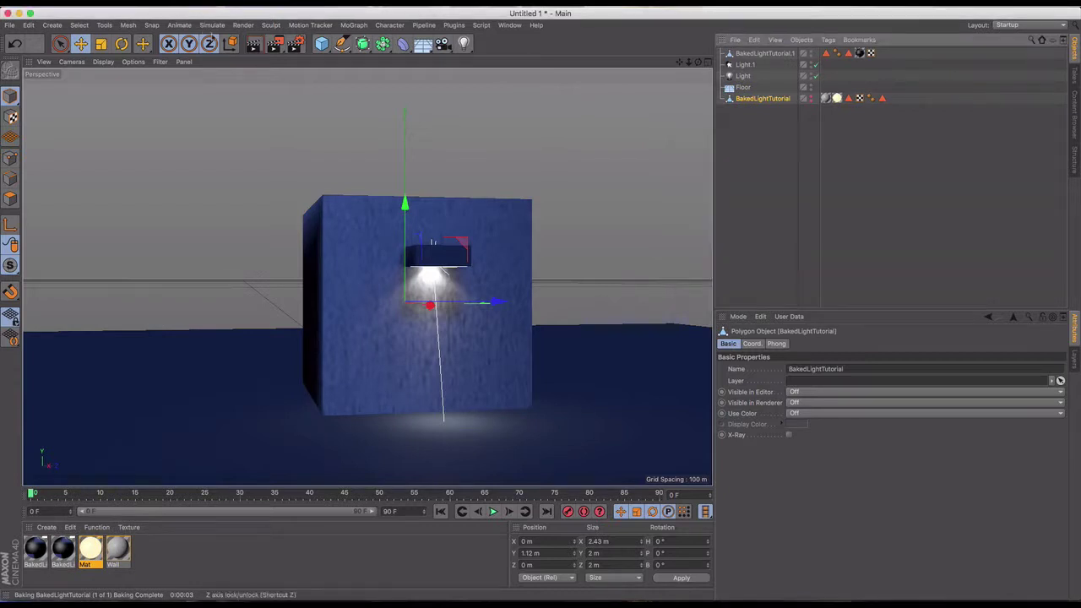
Step: Render the view to preview the new 1024×1024 bake
key(super+r)
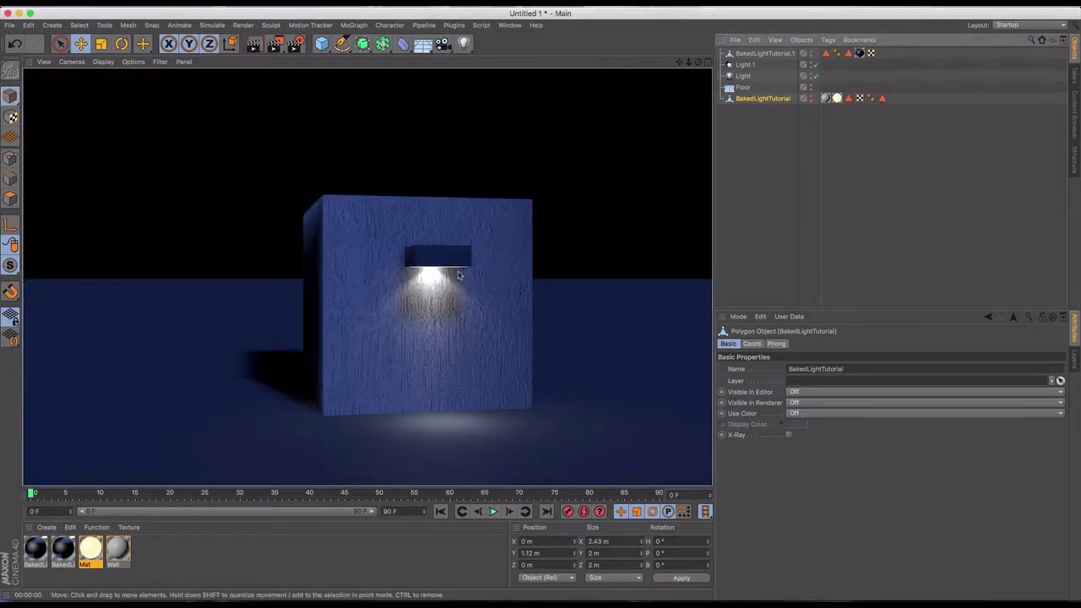
click(394, 311)
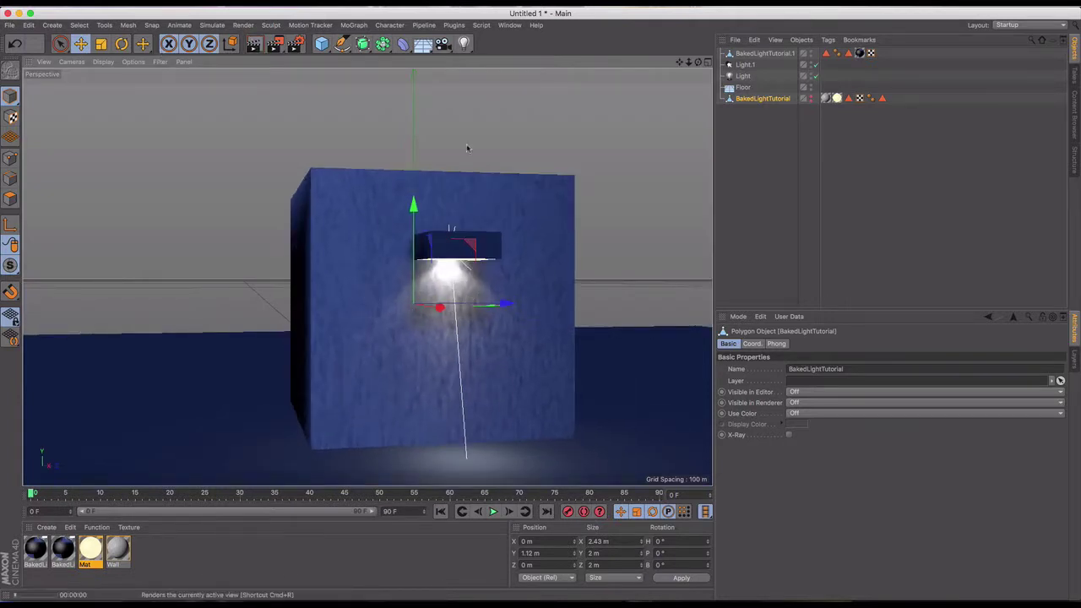
key(super+r)
Step: Delete Light.1, Light, Floor and the original BakedLightTutorial cube together
click(749, 170)
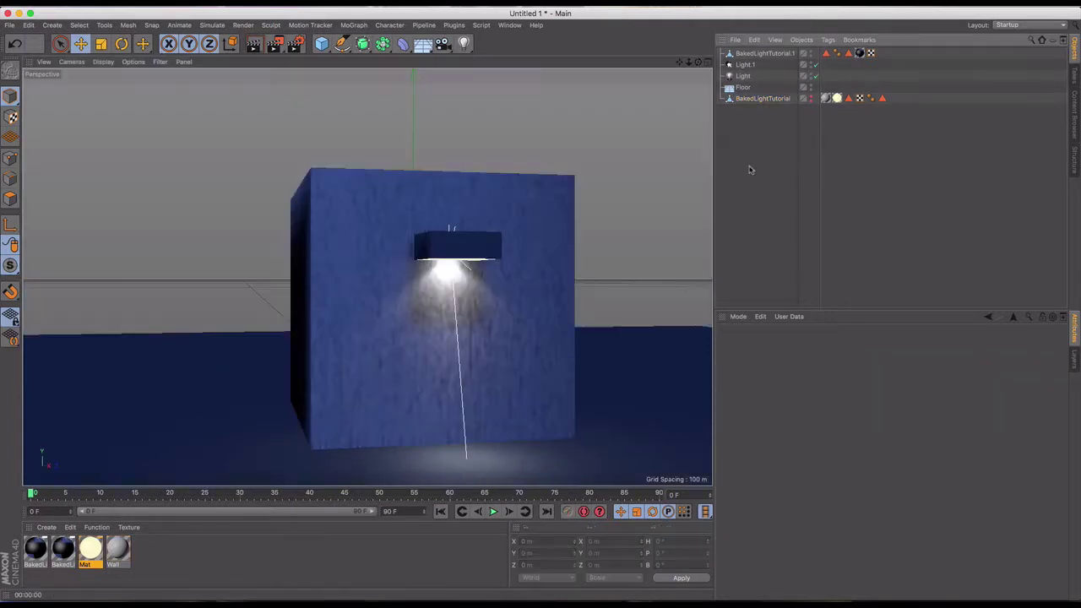
click(747, 99)
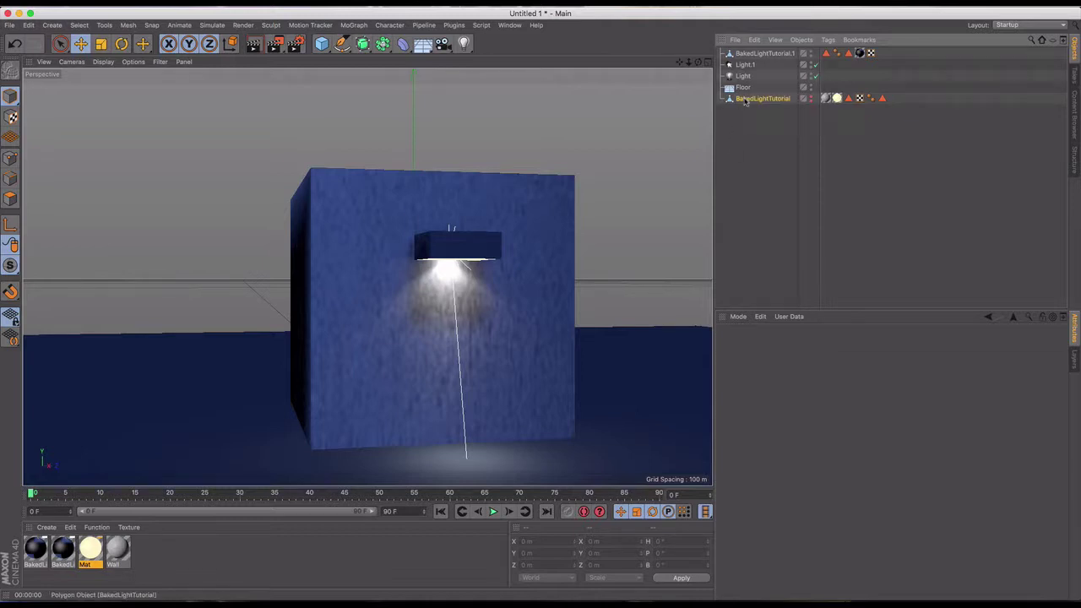
shift+click(745, 65)
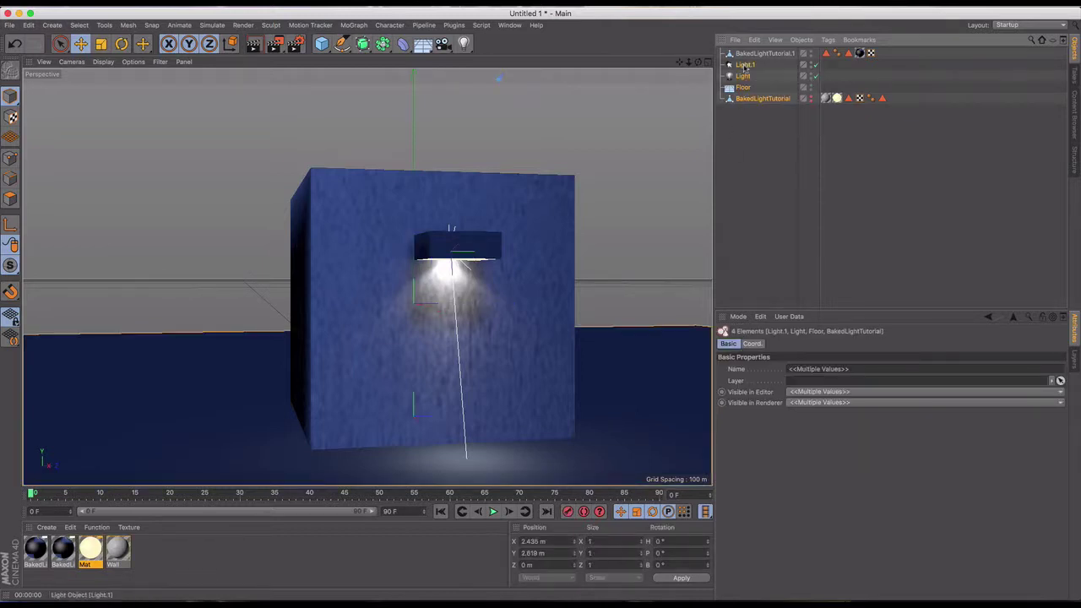
key(Delete)
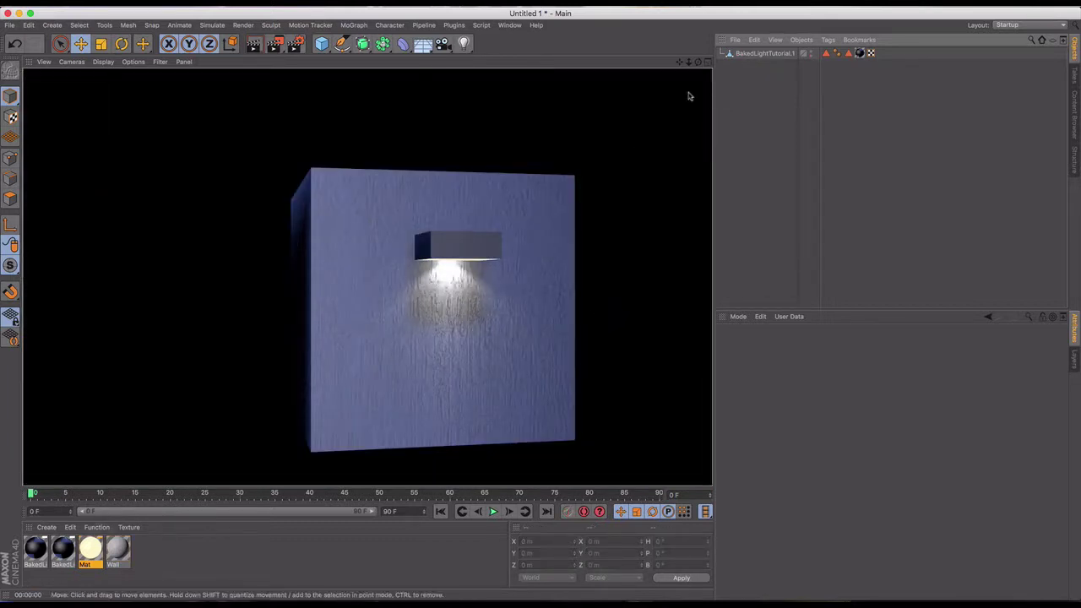
click(759, 54)
click(860, 53)
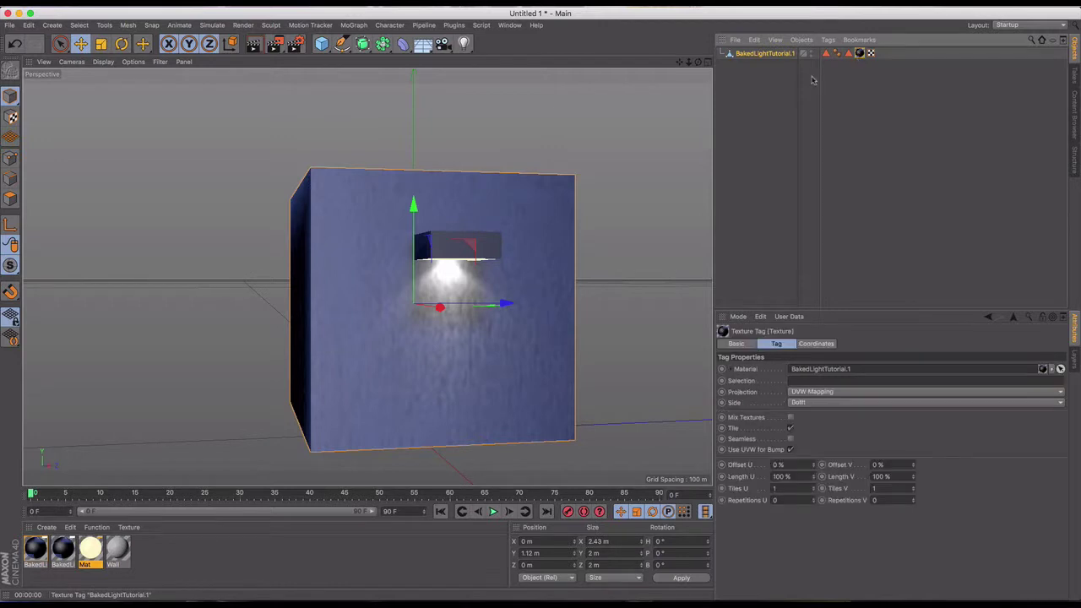
double_click(34, 550)
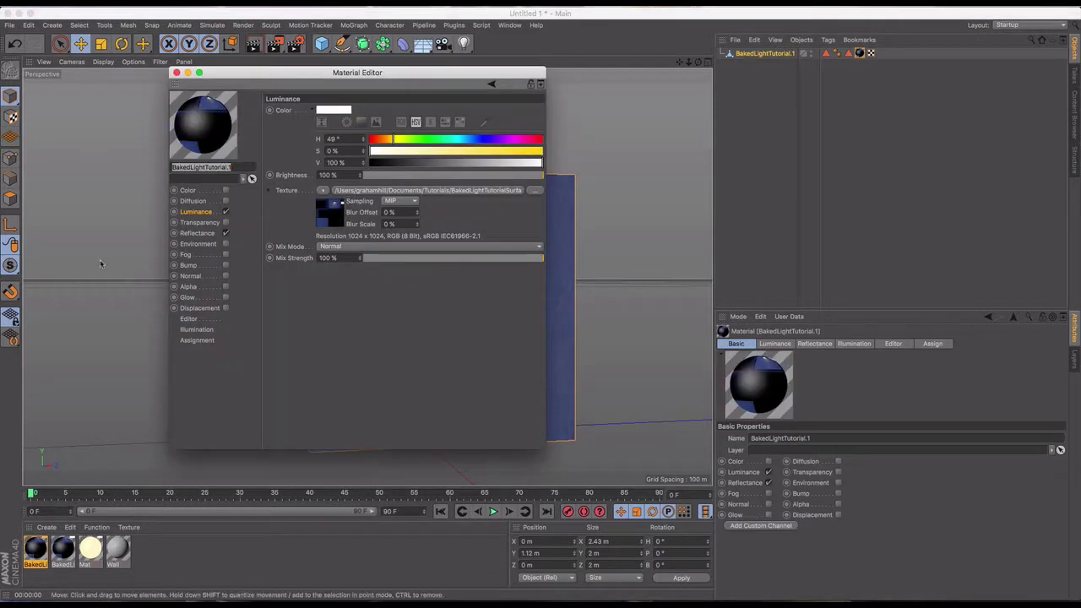
click(175, 72)
click(253, 44)
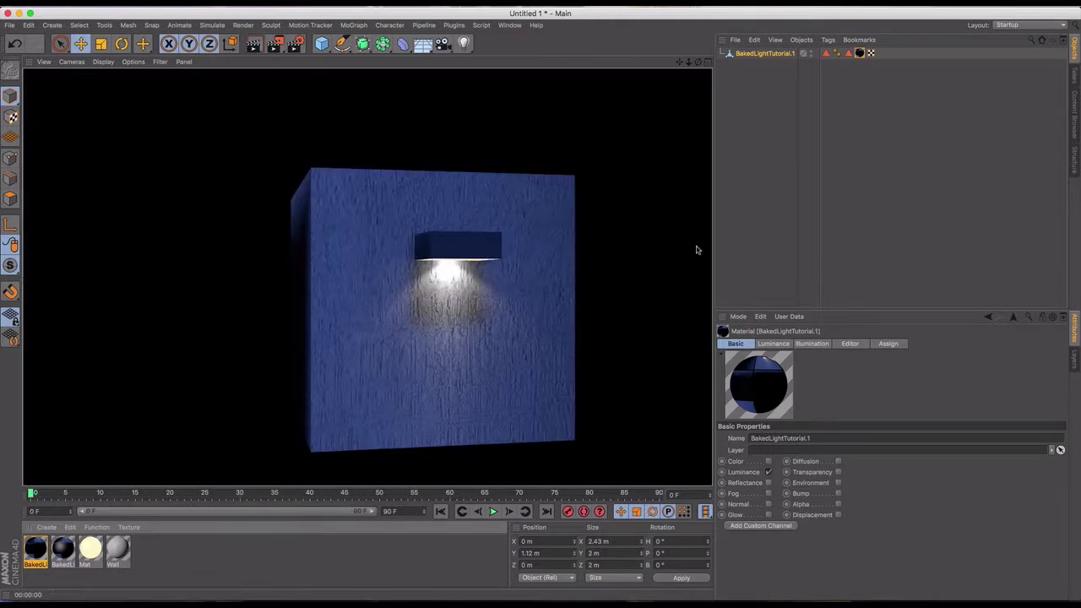
click(571, 277)
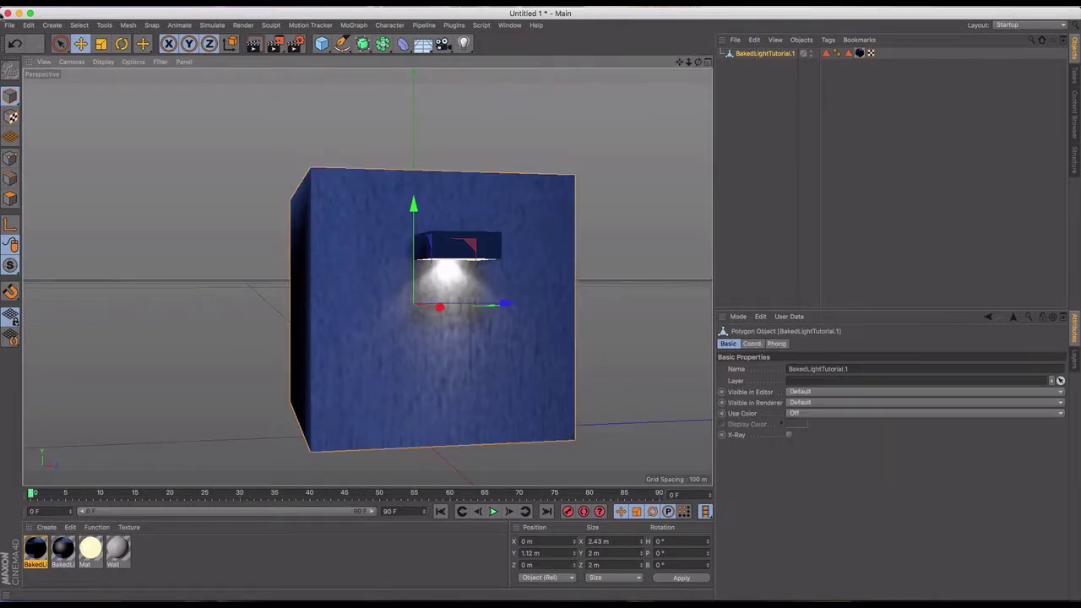
Step: Export the scene as BakedLightTutorial.fbx into Documents > Tutorials, accepting the FBX export settings
click(9, 25)
mouse_move(28, 239)
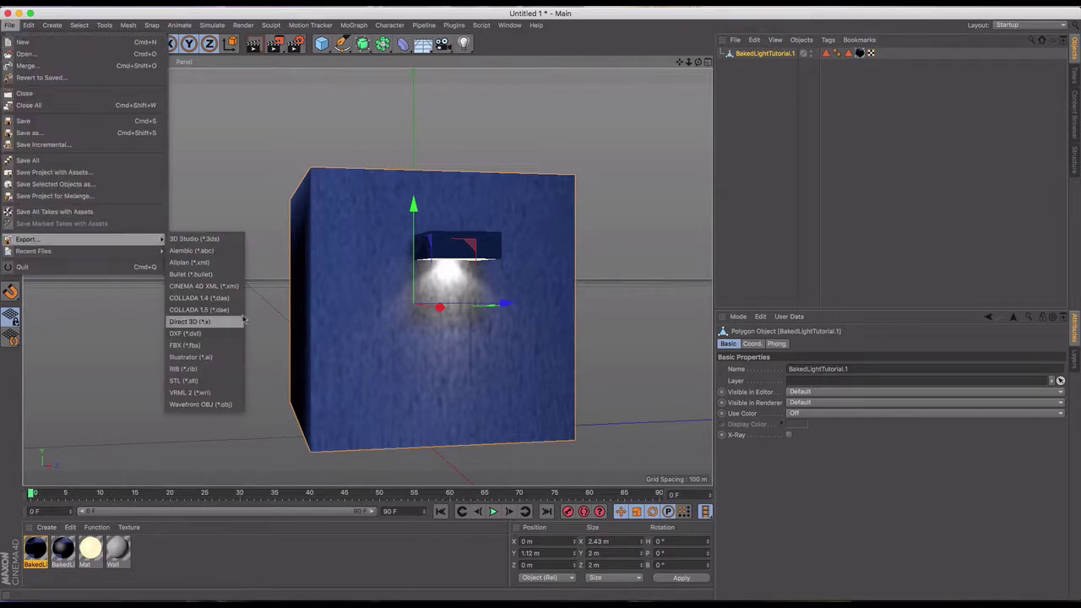
click(195, 346)
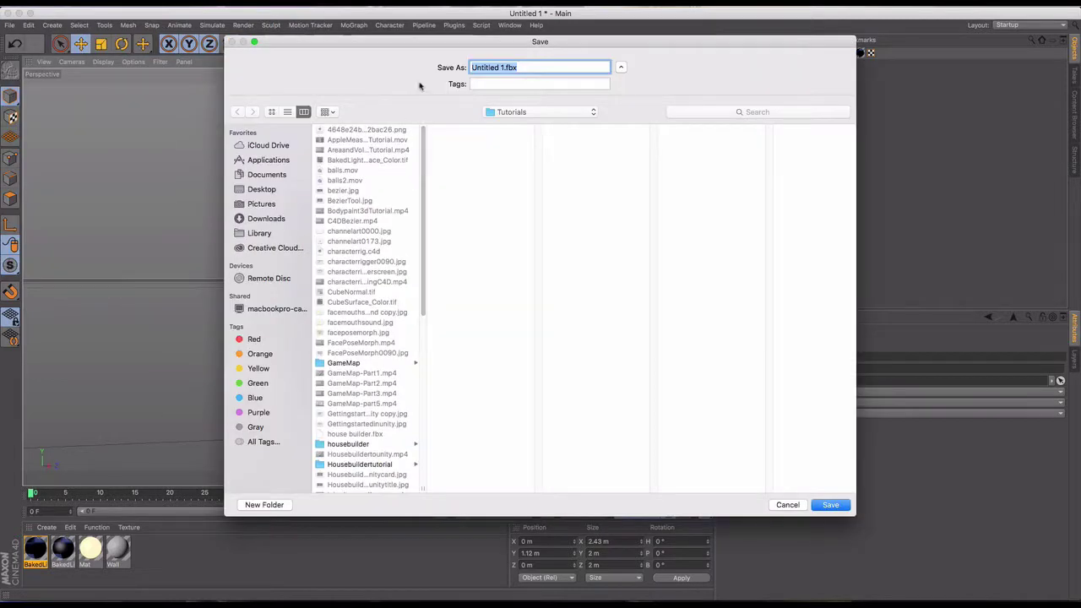
click(487, 67)
drag(504, 67, 472, 68)
text(BakedLightTutorial)
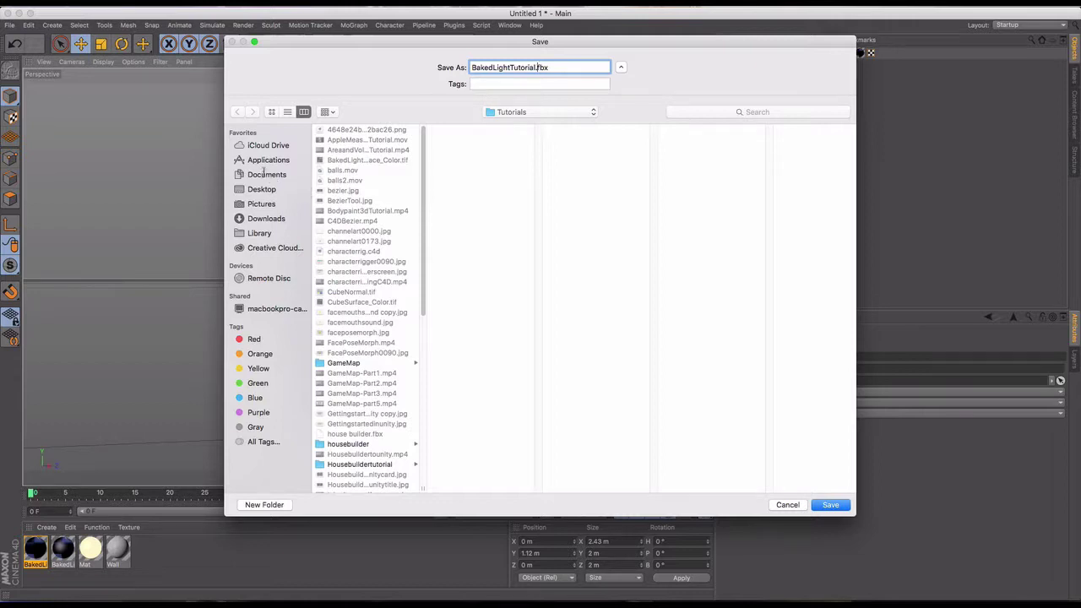
click(265, 174)
click(341, 201)
click(817, 507)
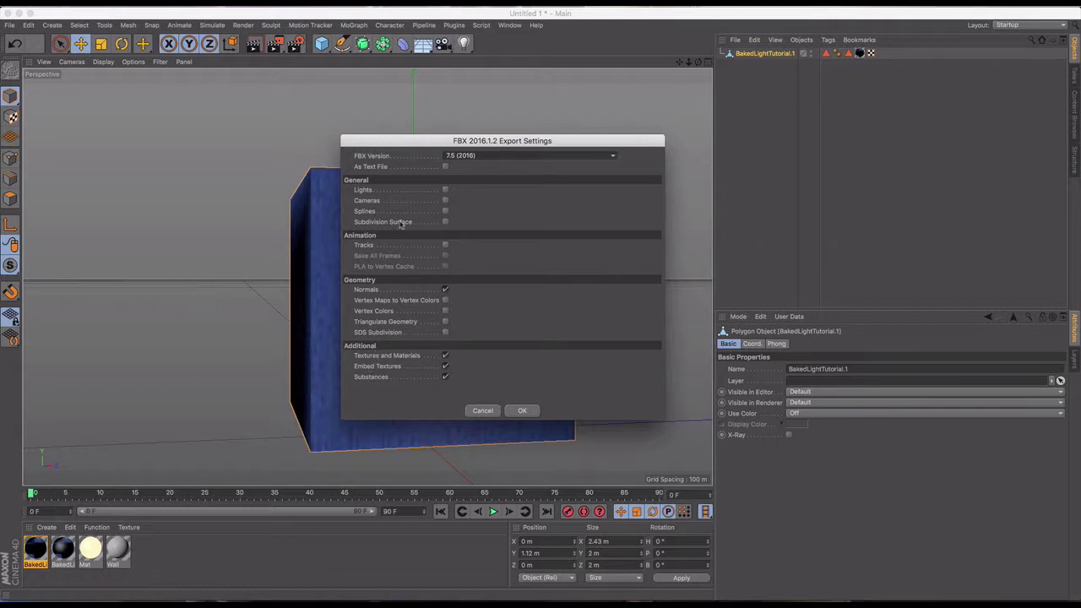
click(522, 411)
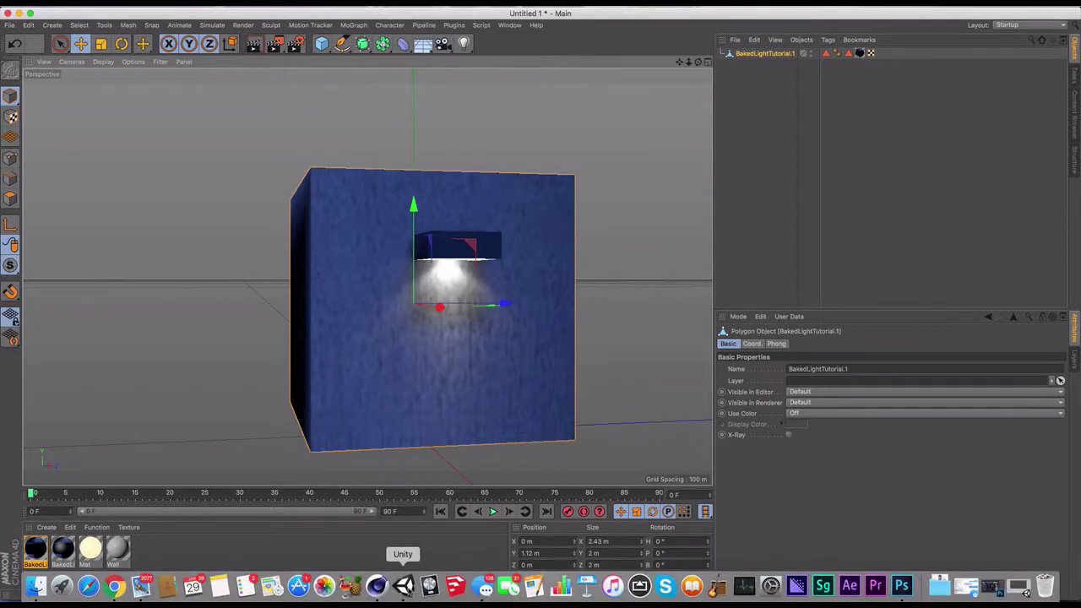
Step: Import BakedLightTutorial.fbx from Documents > Tutorials into Unity and expand it to show its mesh
click(407, 584)
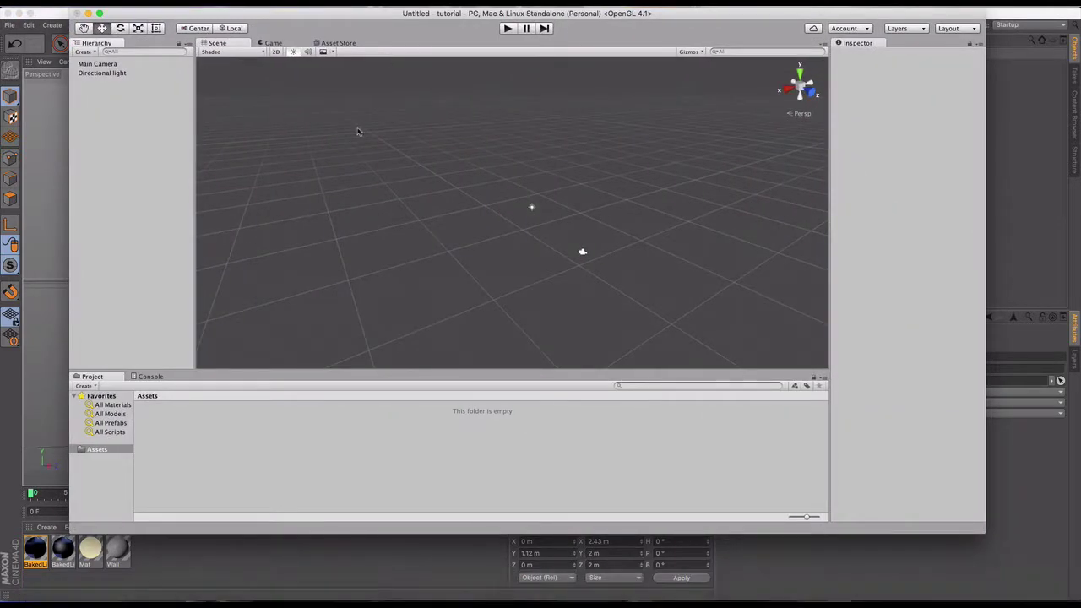
drag(338, 8, 324, 8)
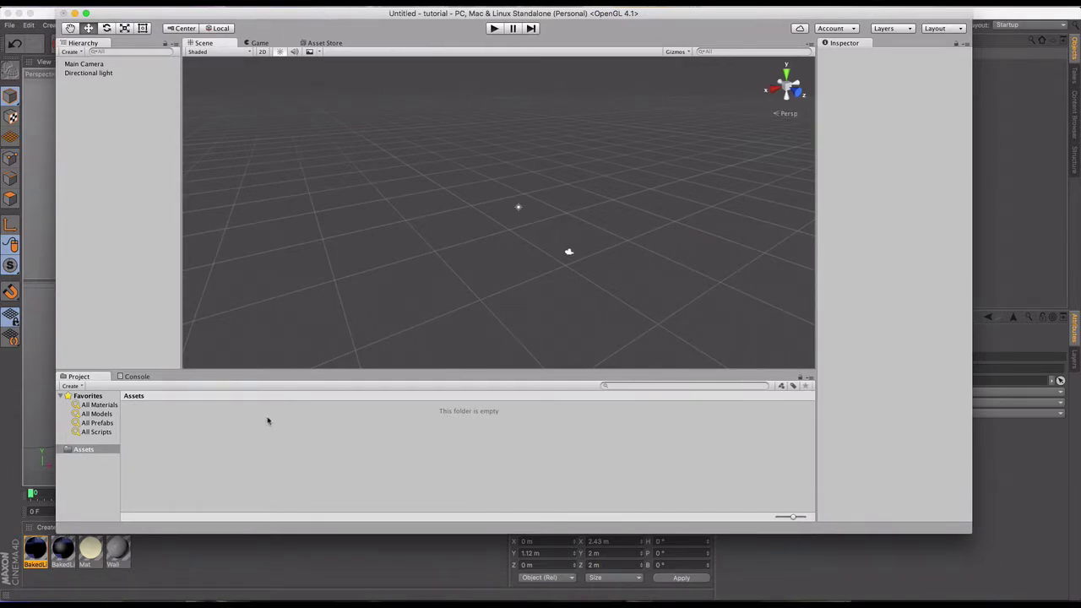
click(127, 6)
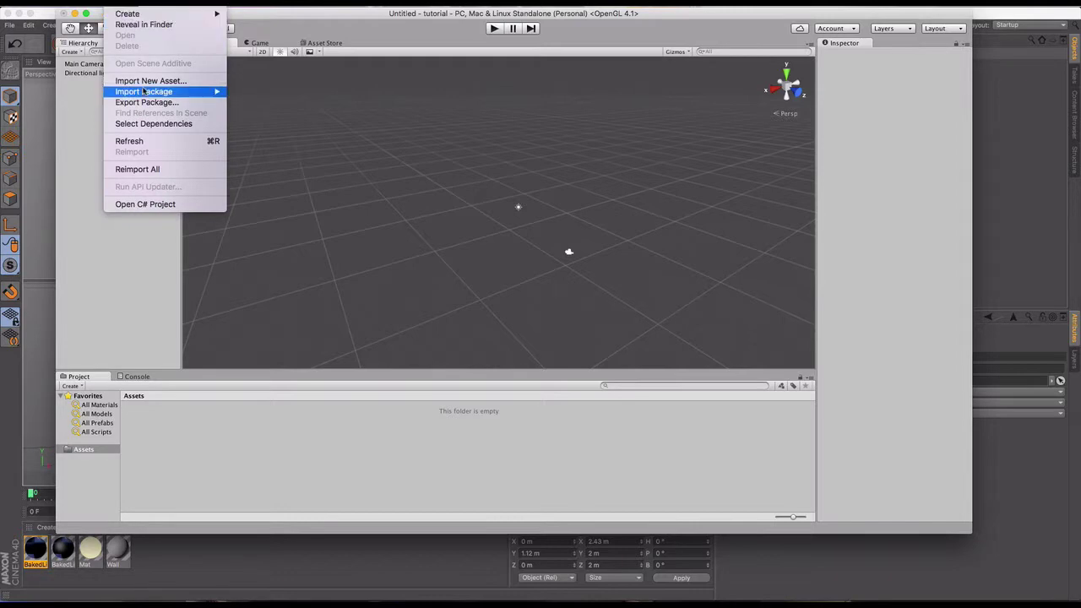
click(180, 81)
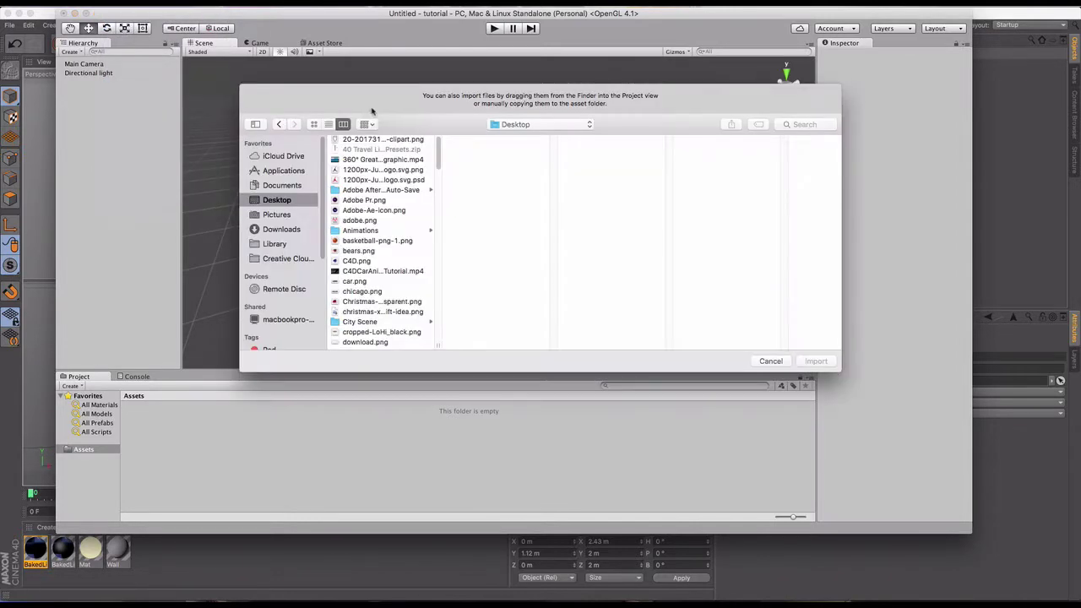
click(284, 186)
click(377, 211)
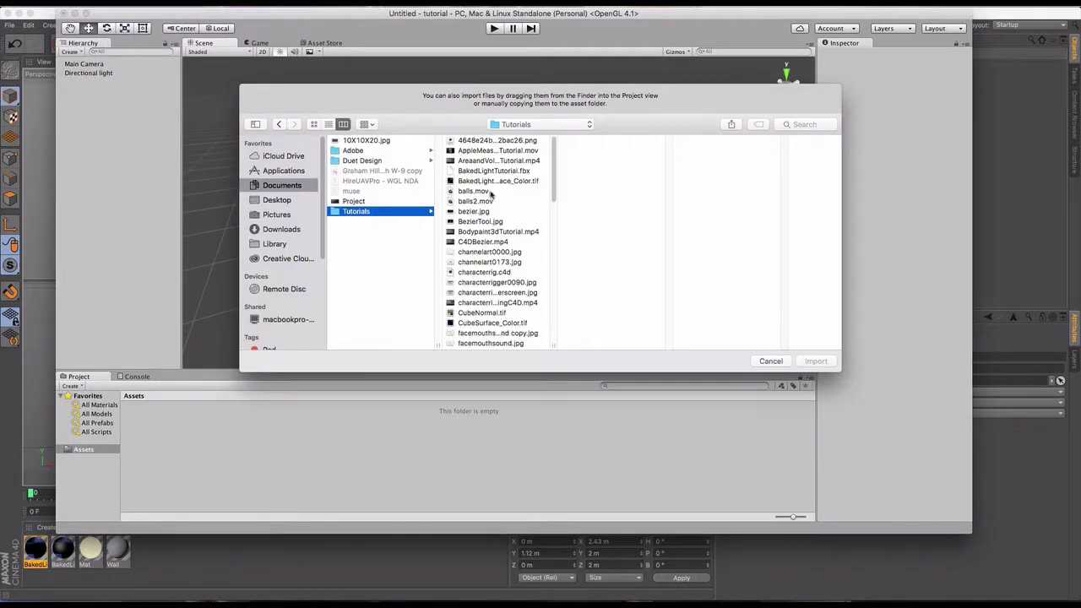
click(504, 173)
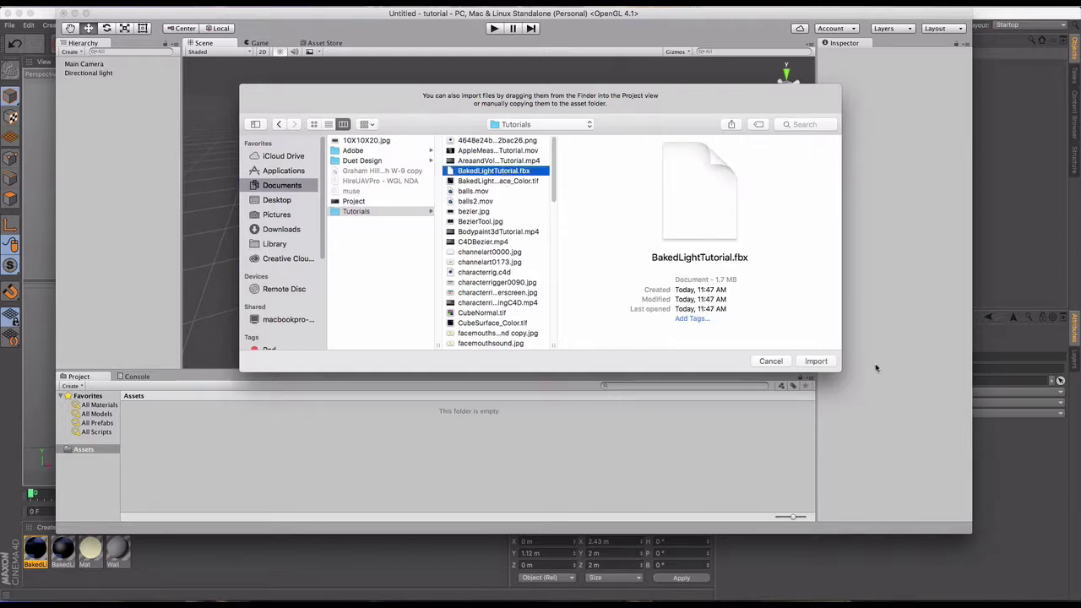
key(Return)
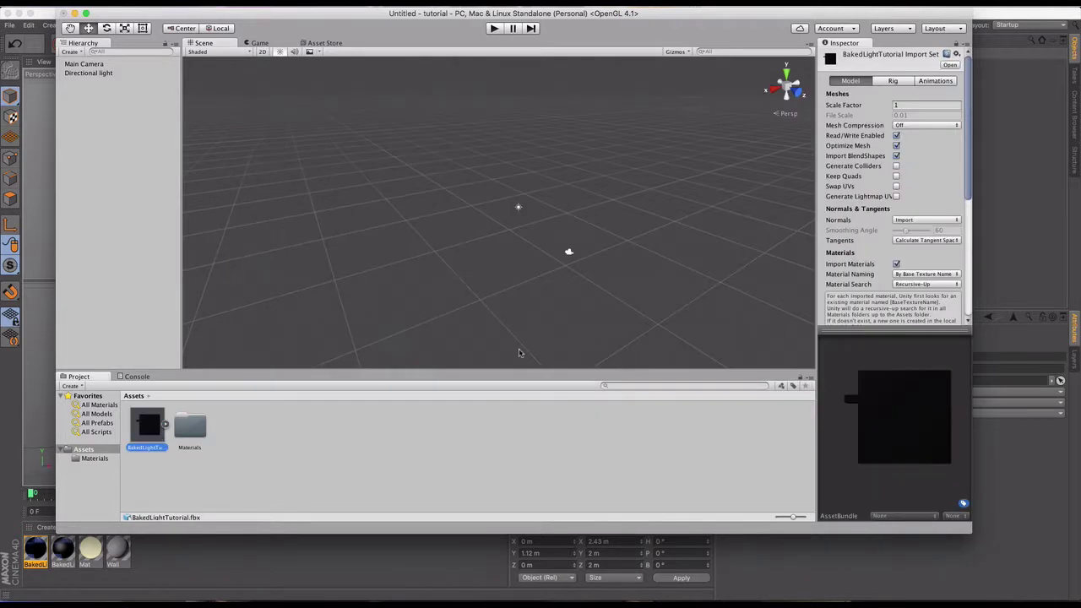
click(166, 425)
Step: Drag the BakedLightTutorial.fbx model from the Project panel into the Scene view
click(185, 428)
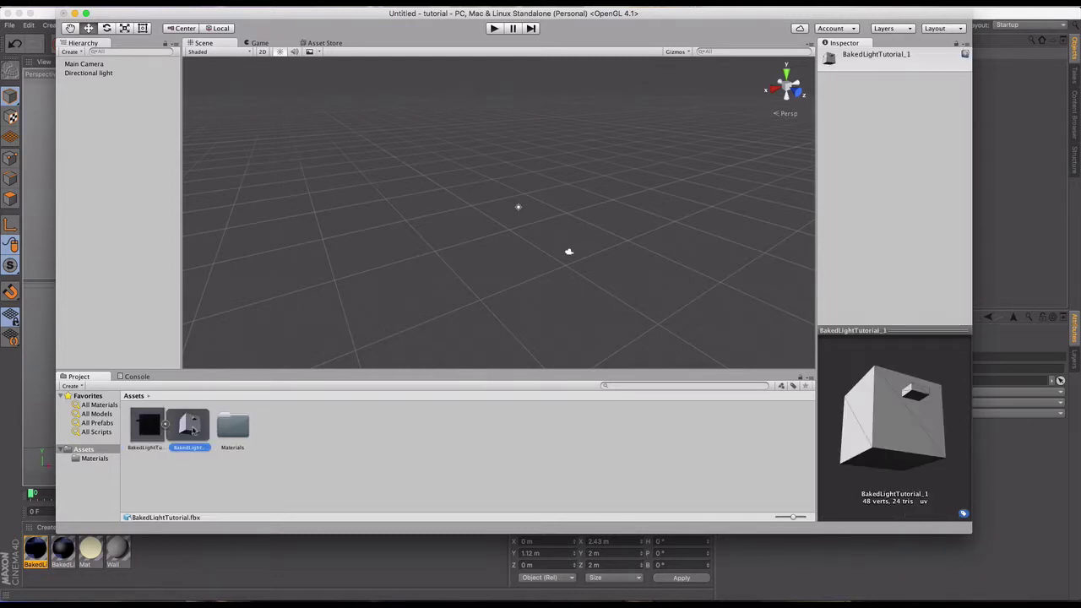
click(167, 424)
drag(147, 425, 487, 203)
Step: Rotate the cube on Y to about −267.96° so its slot face shows, then deselect
click(106, 28)
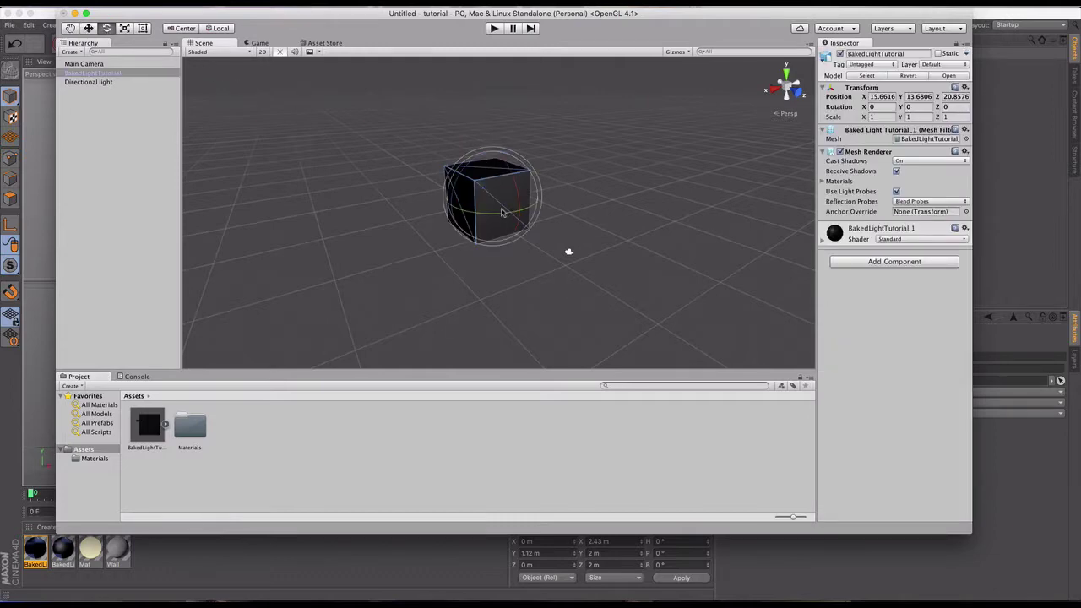
drag(499, 215, 970, 38)
scroll(499, 223, up, 4)
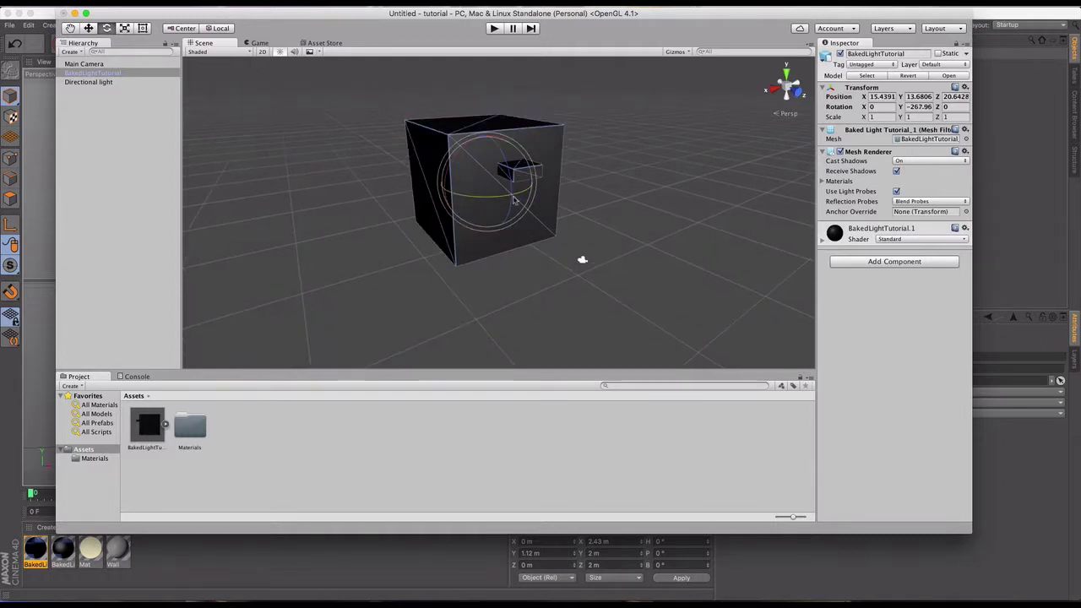
click(687, 222)
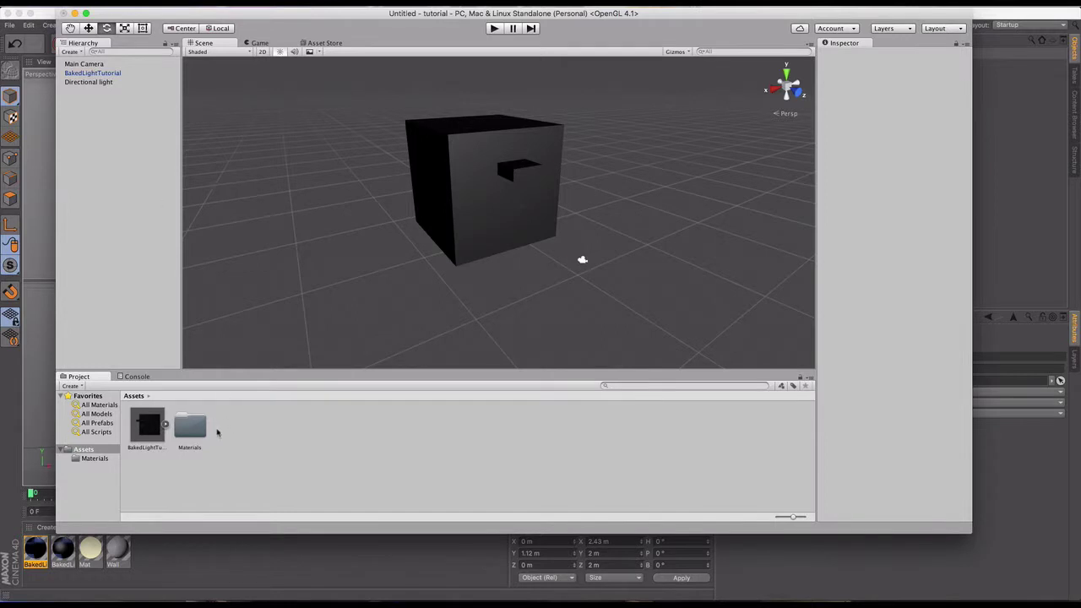
Step: Import BakedLightTutorialSurface_Color.tif from Documents > Tutorials into the project's Assets
right_click(223, 429)
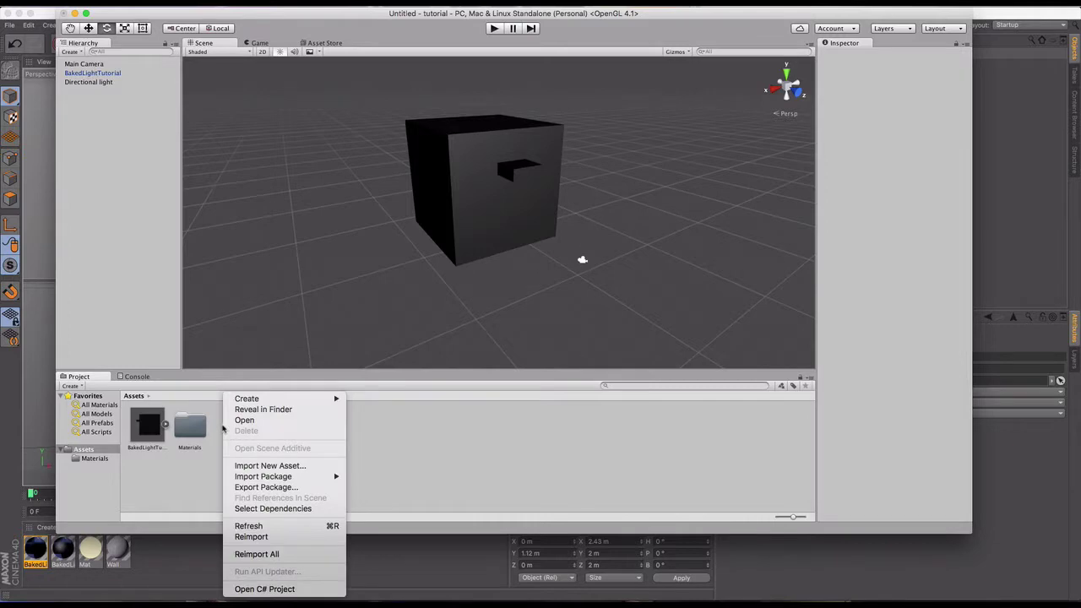
click(258, 465)
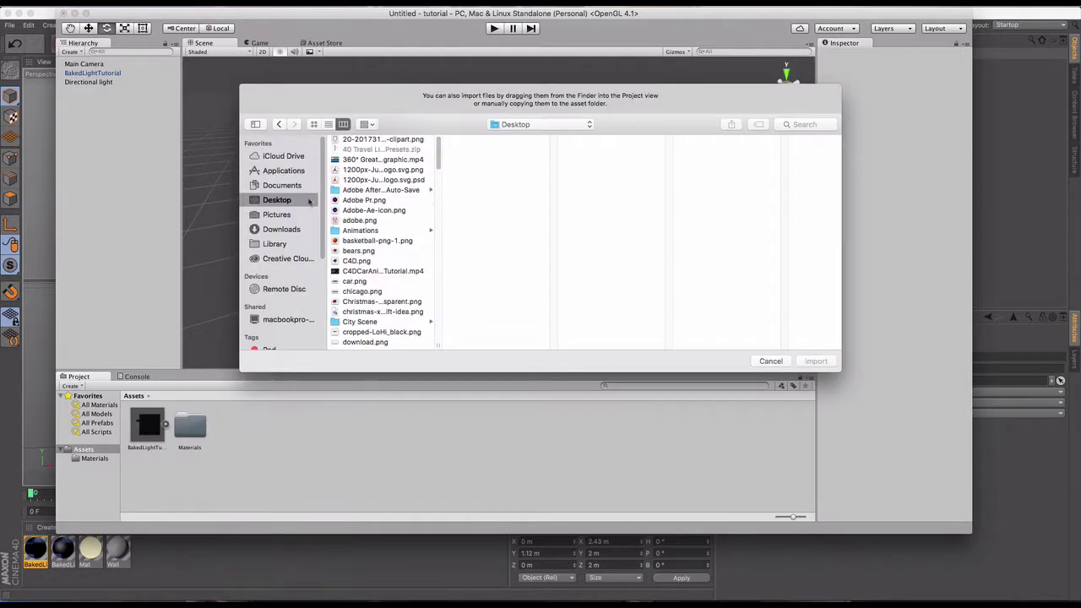
click(287, 186)
click(359, 210)
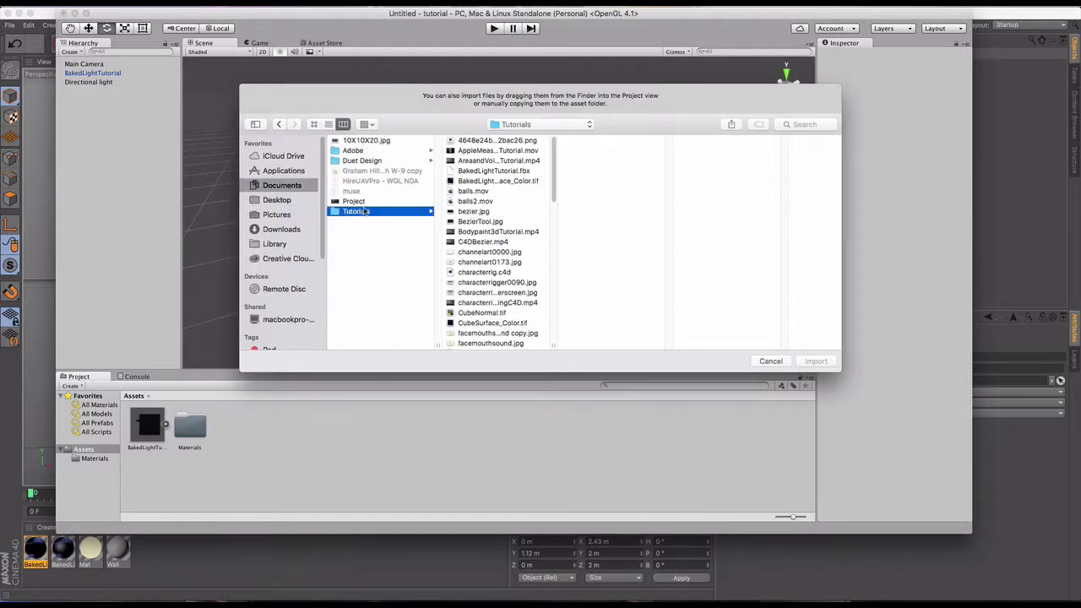
click(498, 172)
click(498, 180)
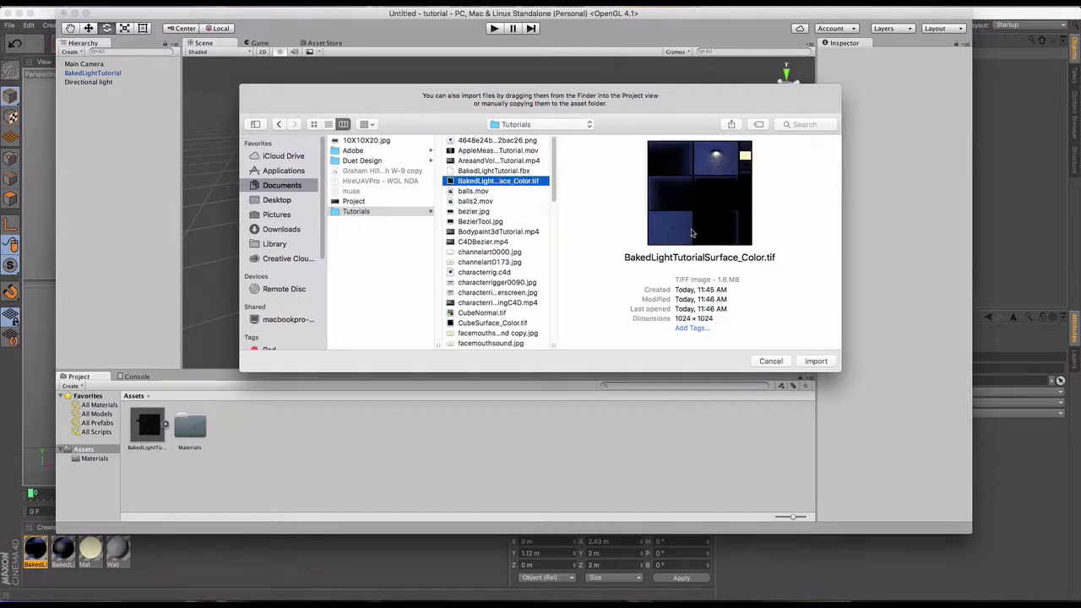
click(810, 364)
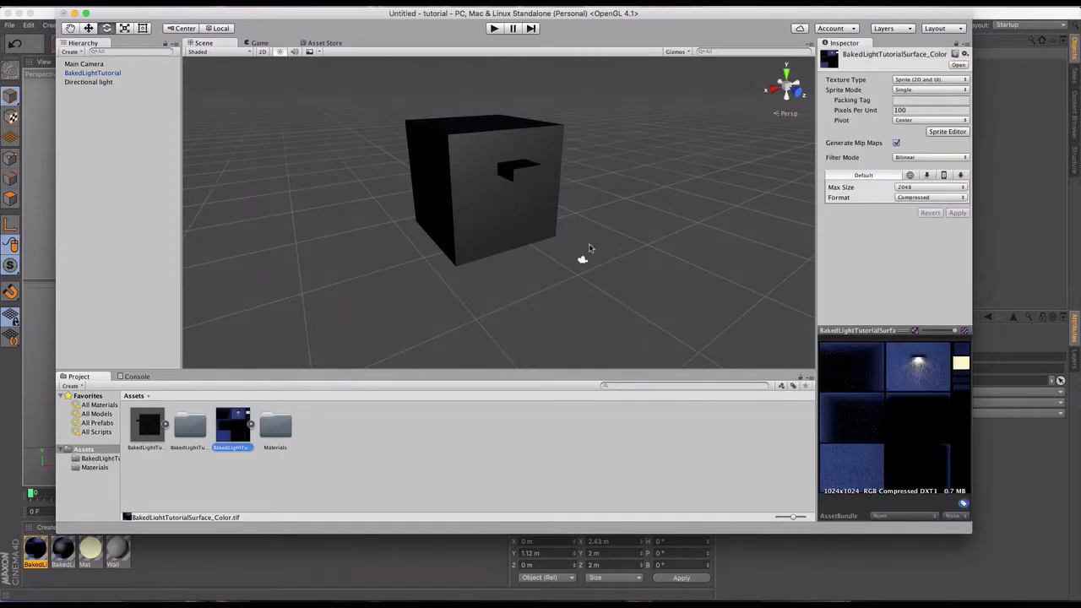
Step: Create a new material in Assets named BakedLightMaterial
right_click(313, 429)
mouse_move(370, 400)
click(473, 405)
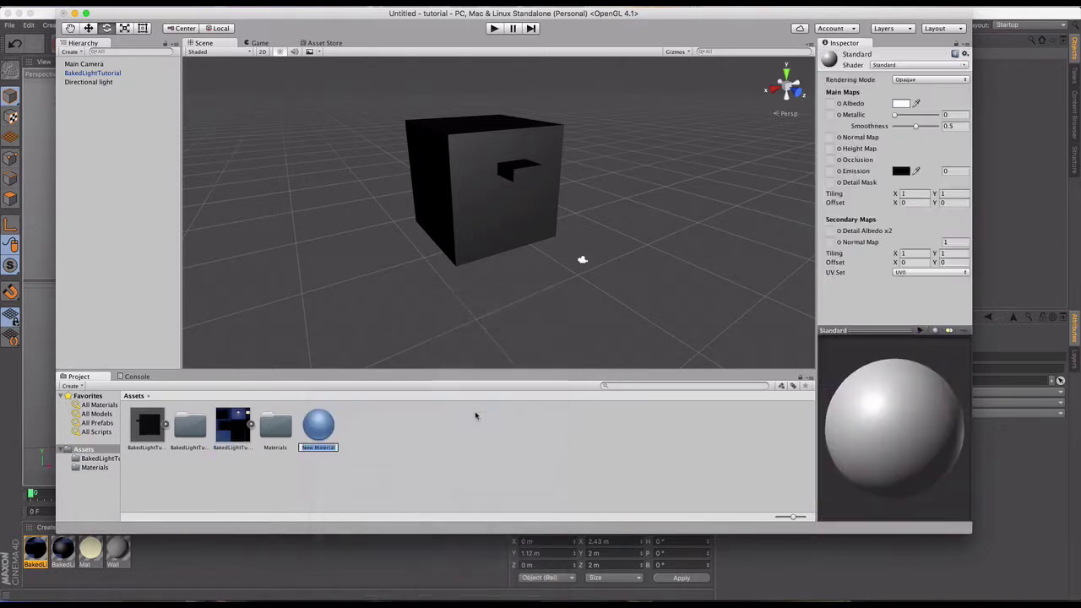
text(BakedLightMaterial)
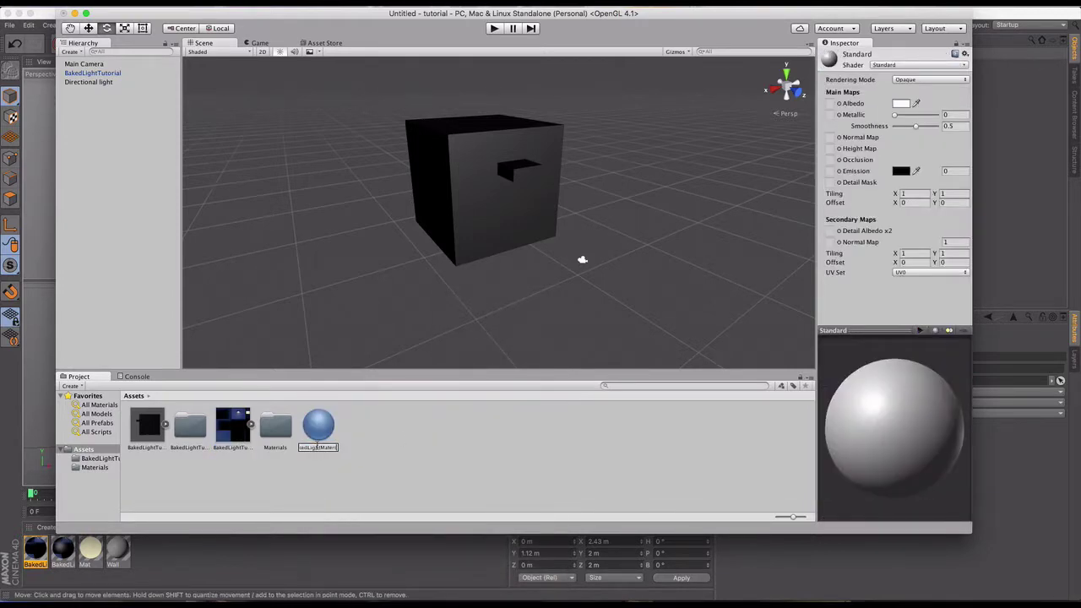
key(Return)
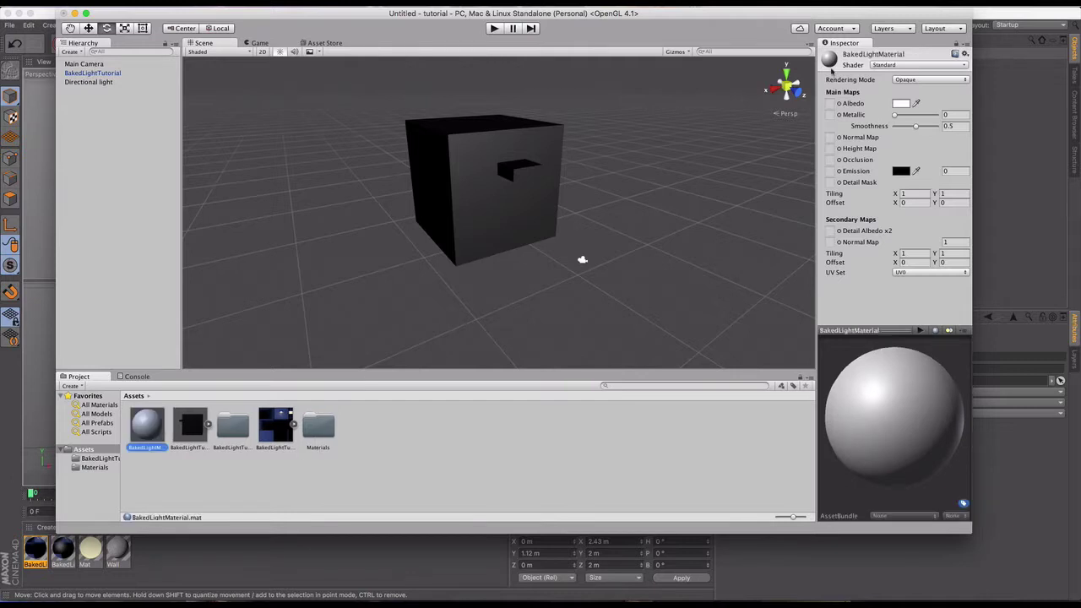
Step: Assign the BakedLightTutorialSurface_Color texture as the material's Albedo map
click(839, 103)
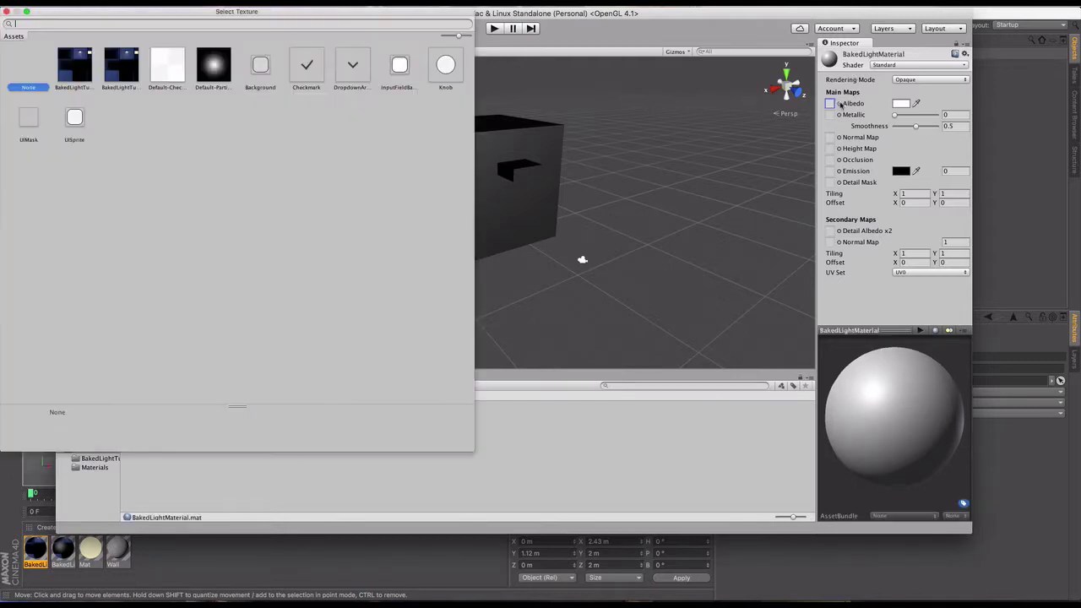
click(119, 64)
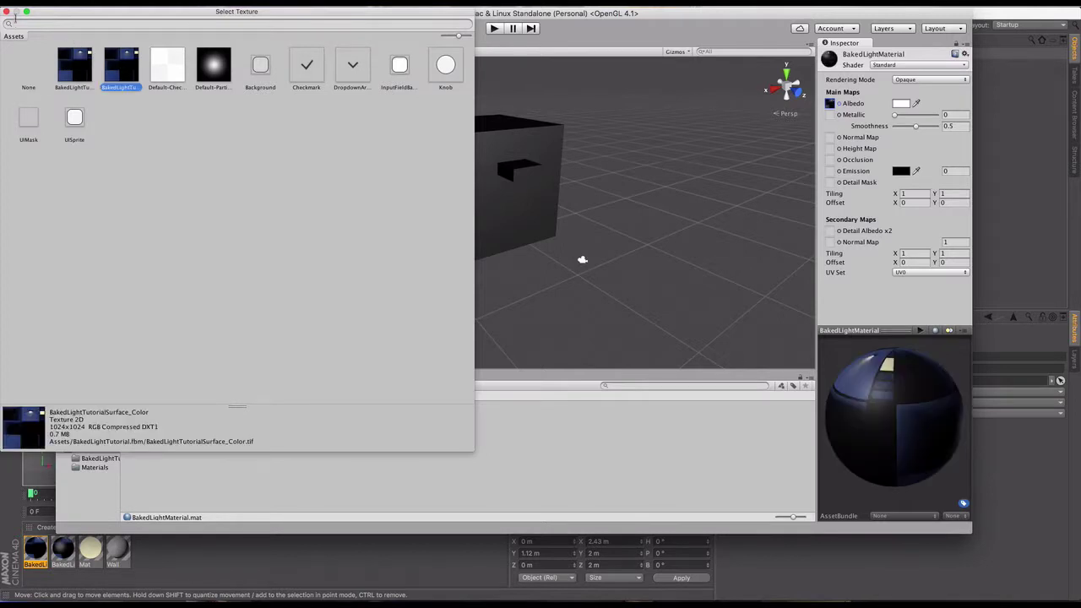
click(7, 12)
click(147, 427)
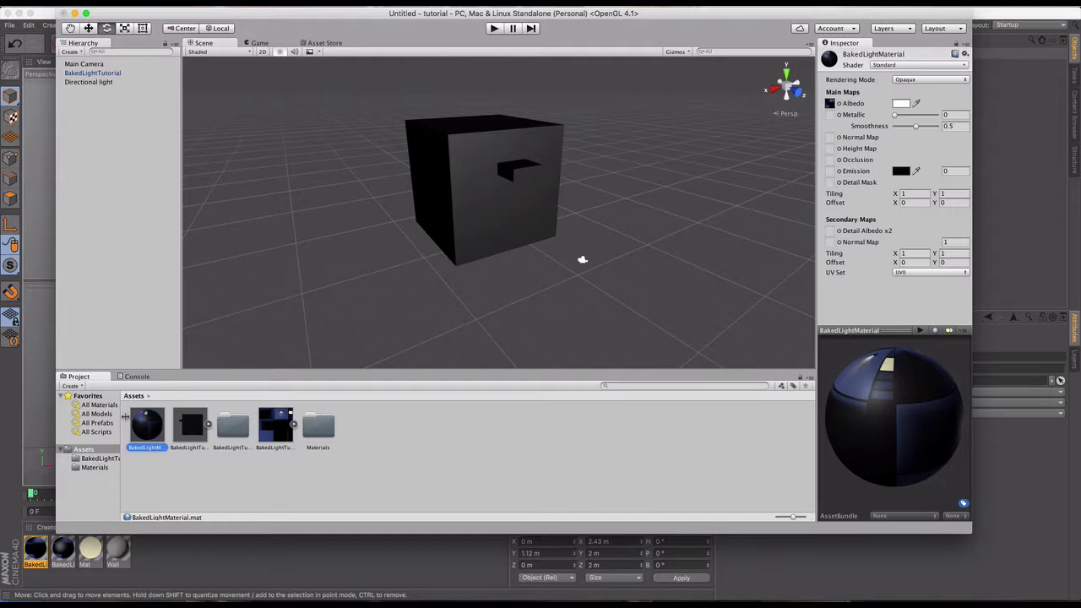
Step: Apply BakedLightMaterial to BakedLightTutorial in the Hierarchy and inspect the stucco cube's baked glow
drag(148, 427, 69, 73)
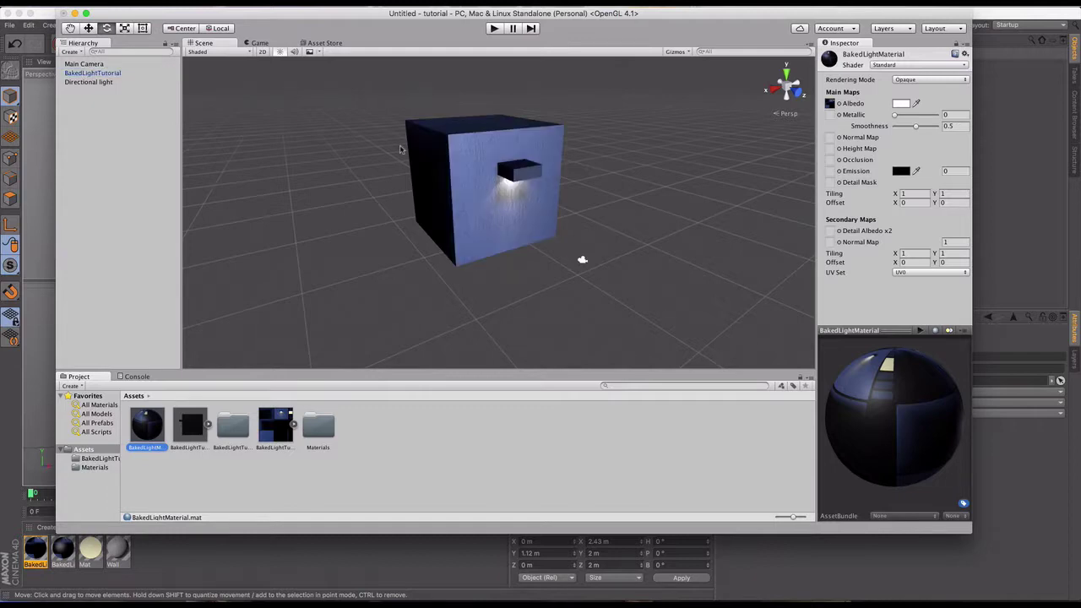
scroll(449, 203, up, 5)
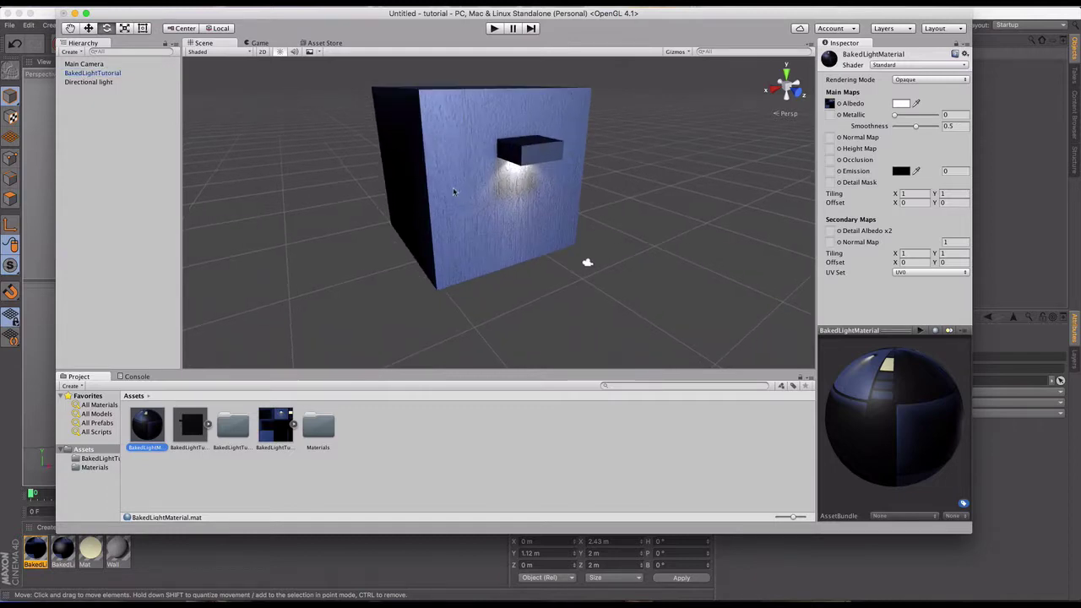
drag(453, 192, 390, 224)
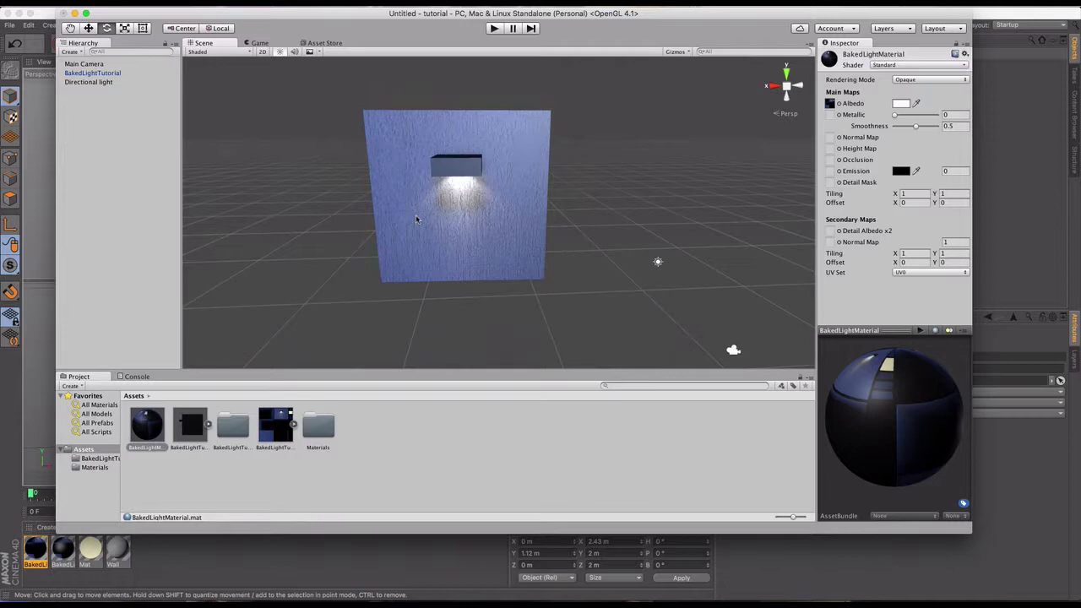
scroll(418, 215, down, 5)
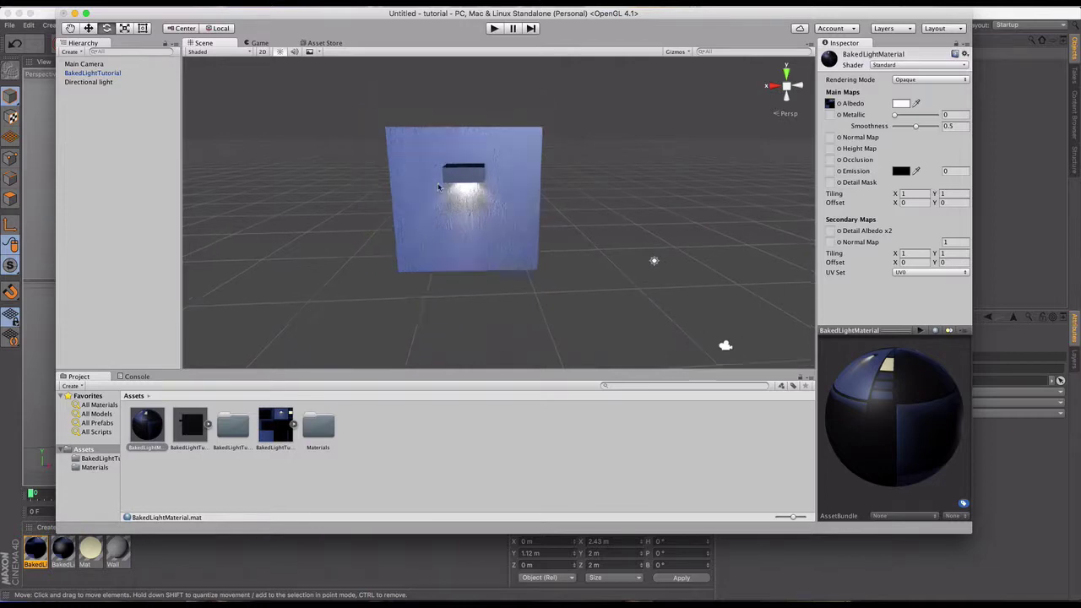
scroll(439, 190, up, 10)
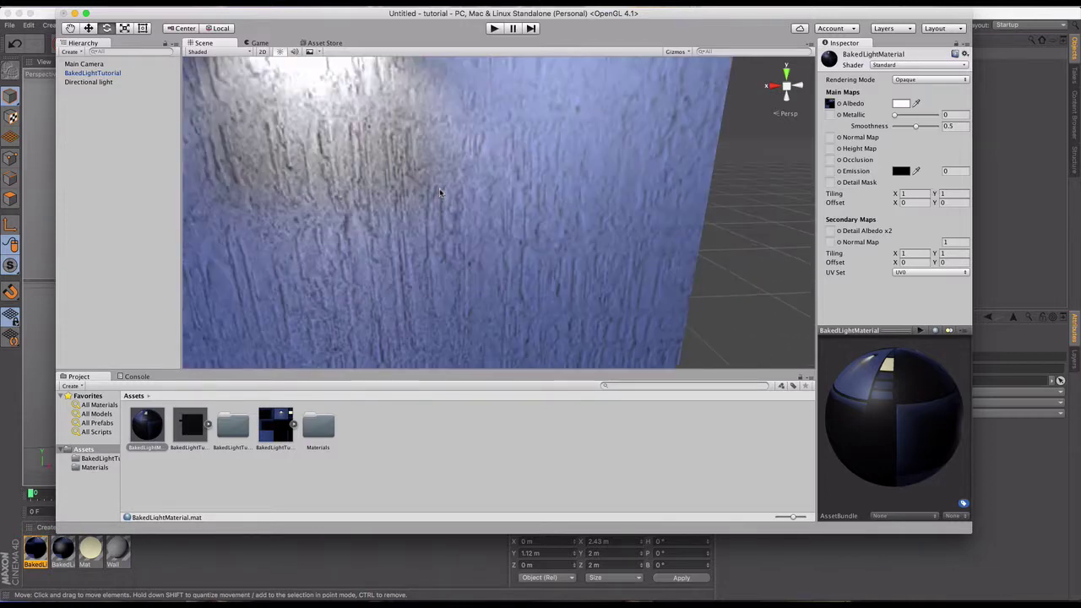
scroll(448, 249, down, 3)
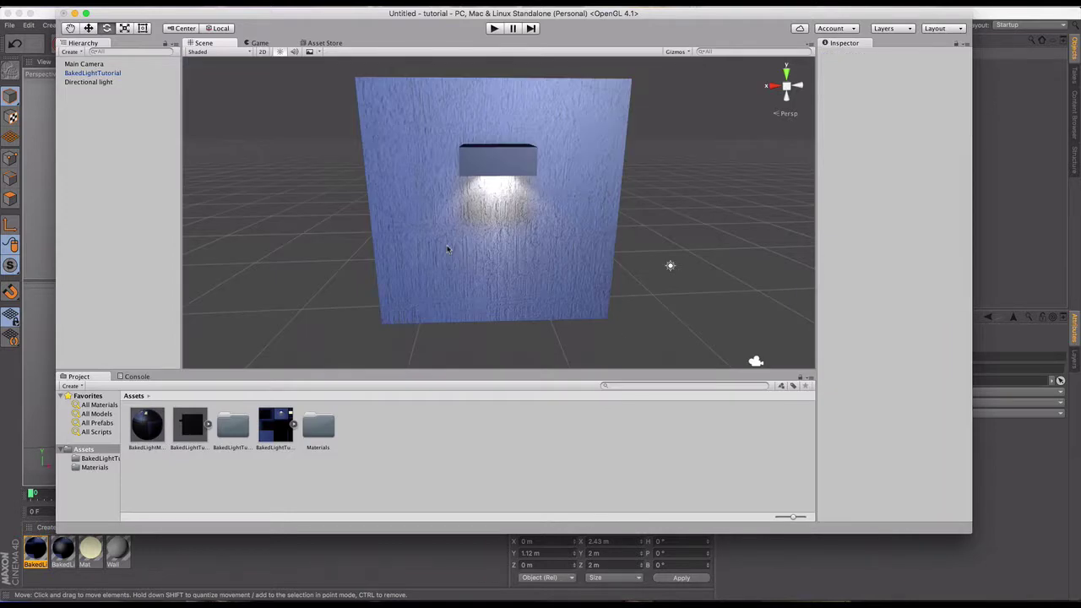